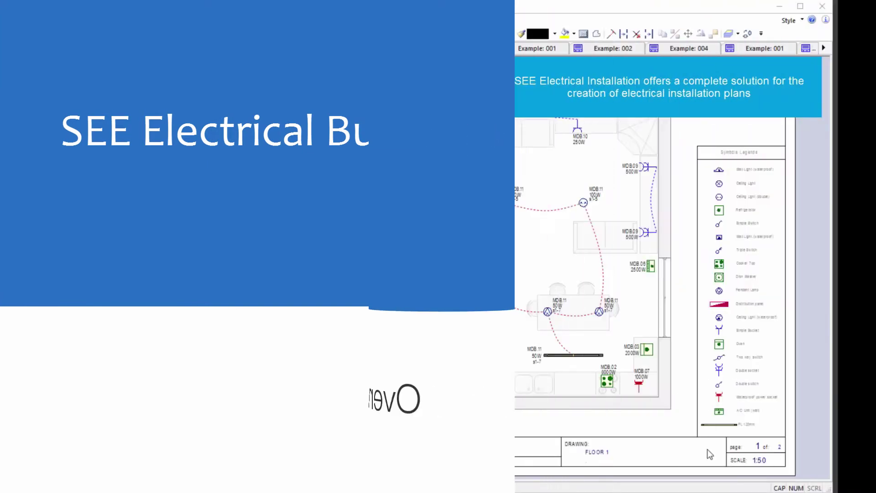
Open the FLOOR 2 plan, the MAIN PANEL and SUB PANEL diagrams, and the Panels Layout drawing
{"action": "left_click", "coordinate": [104, 81]}
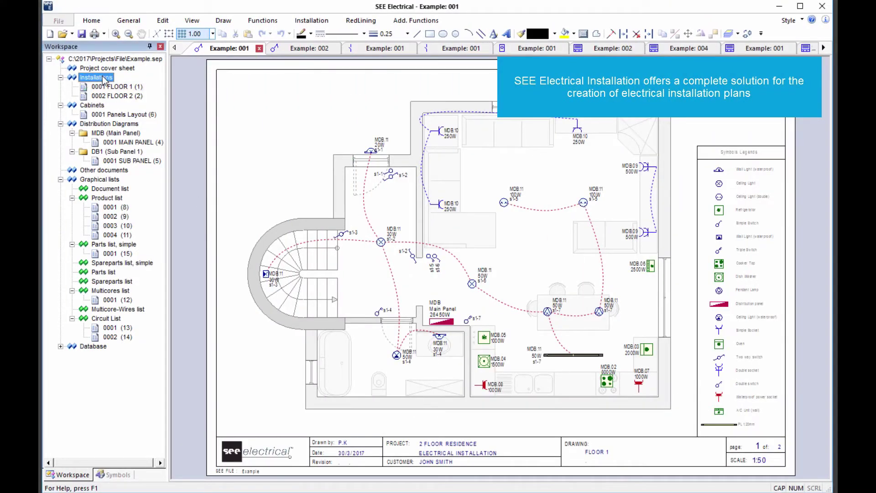
{"action": "left_click", "coordinate": [106, 89]}
{"action": "double_click", "coordinate": [105, 96]}
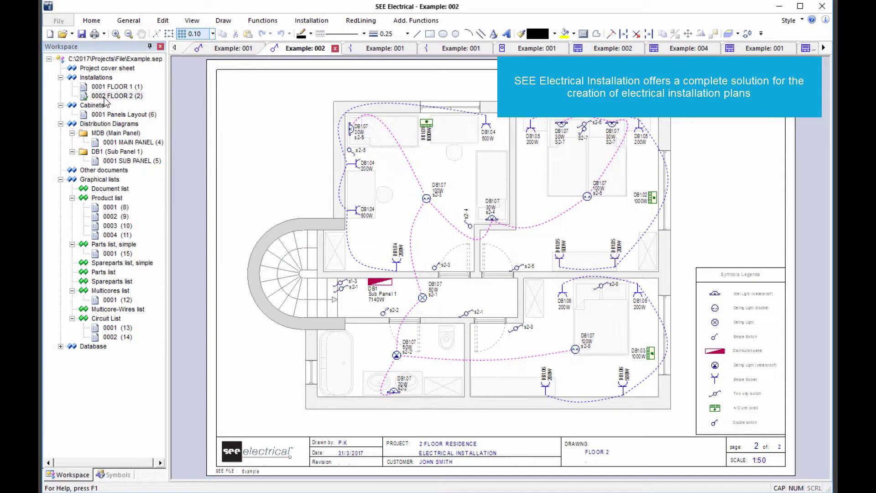
{"action": "double_click", "coordinate": [116, 143]}
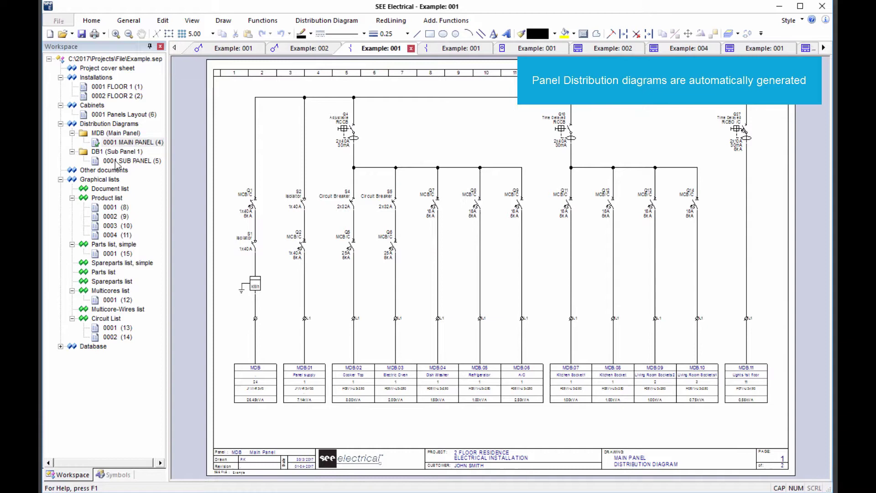
{"action": "double_click", "coordinate": [118, 161]}
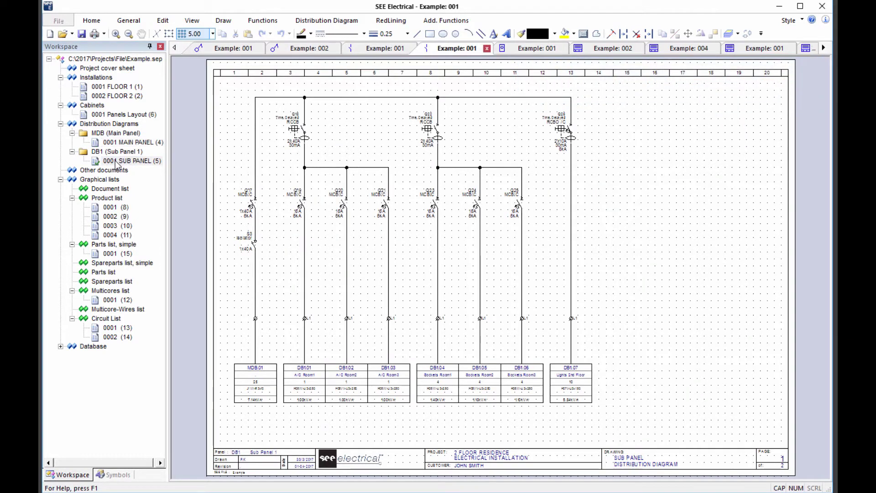
{"action": "double_click", "coordinate": [127, 115]}
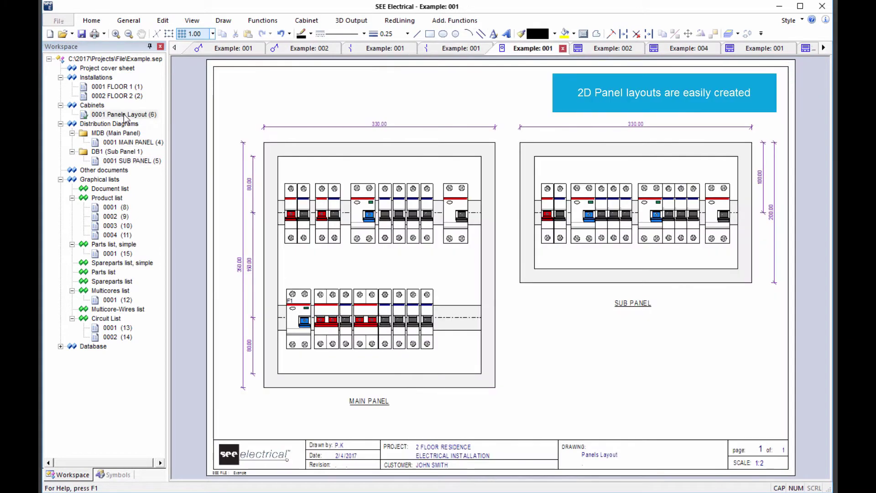
Open product lists 0002 and 0004 as tables
{"action": "left_click", "coordinate": [108, 180]}
{"action": "left_click", "coordinate": [109, 217]}
{"action": "double_click", "coordinate": [110, 218]}
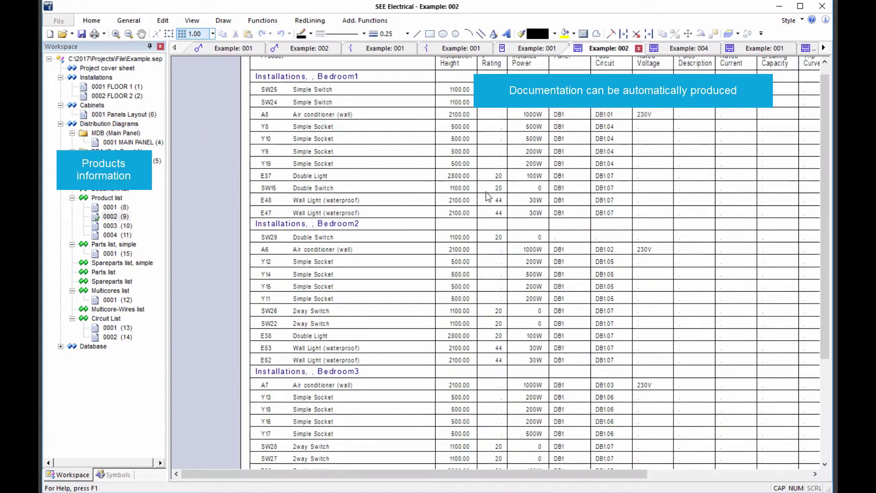
{"action": "scroll", "coordinate": [486, 197], "scroll_direction": "up", "scroll_amount": 2}
{"action": "double_click", "coordinate": [112, 235]}
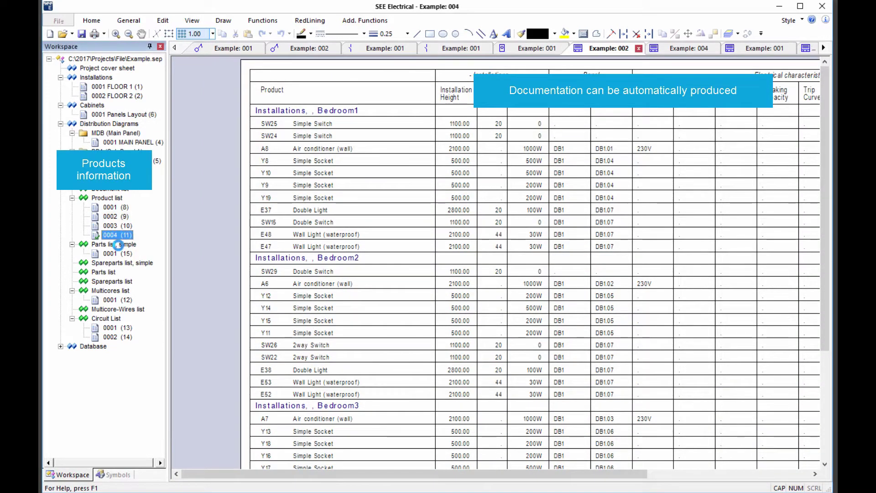
{"action": "left_click_drag", "start_coordinate": [474, 481], "coordinate": [466, 481]}
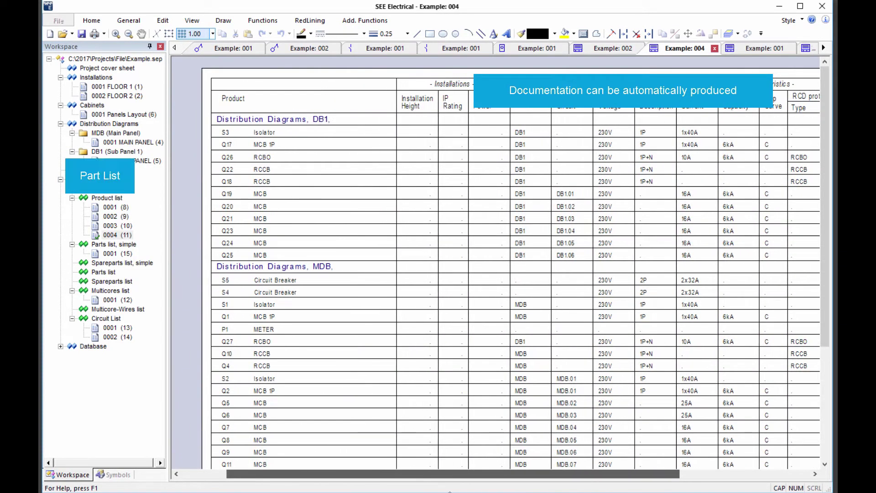
Open Parts list 0001, the Multicores list and the MDB Circuit List 0001
{"action": "double_click", "coordinate": [128, 255]}
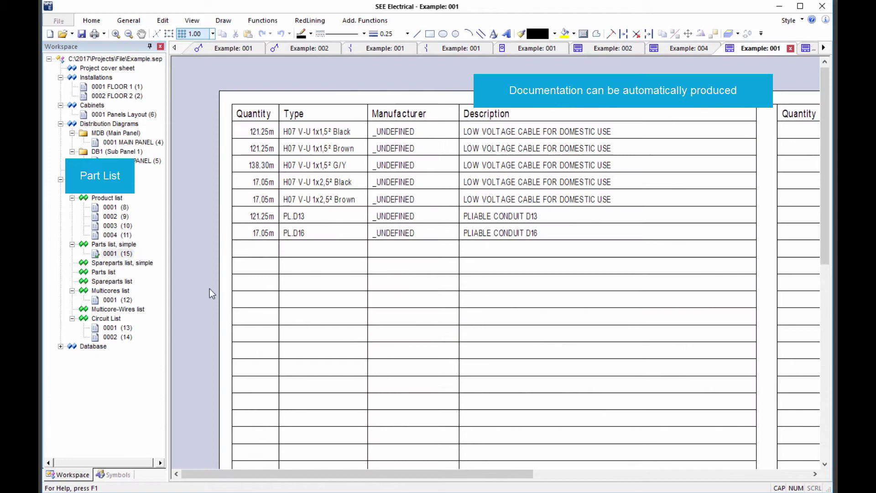
{"action": "double_click", "coordinate": [122, 301]}
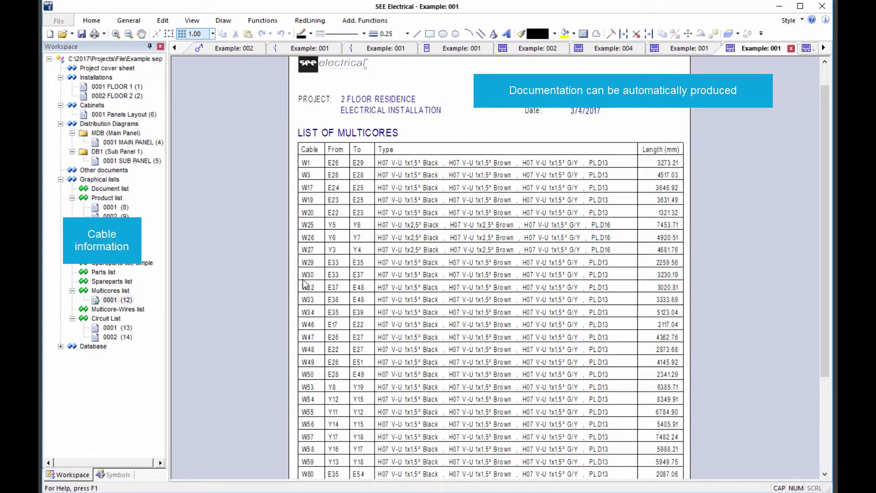
{"action": "scroll", "coordinate": [305, 283], "scroll_direction": "down", "scroll_amount": 2}
{"action": "scroll", "coordinate": [305, 284], "scroll_direction": "down", "scroll_amount": 1}
{"action": "double_click", "coordinate": [128, 329]}
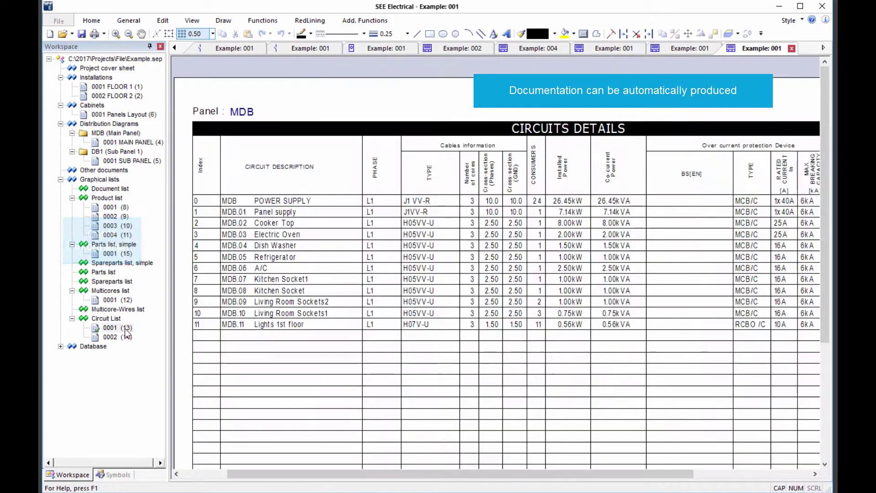
{"action": "mouse_move", "coordinate": [364, 476]}
{"action": "left_mouse_down"}
{"action": "mouse_move", "coordinate": [477, 479]}
{"action": "mouse_move", "coordinate": [372, 479]}
{"action": "left_mouse_up"}
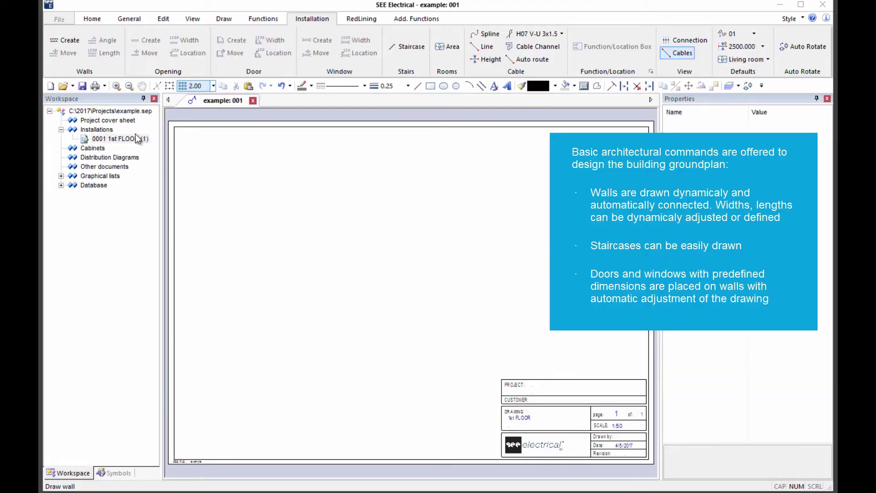
Draw the closed outer wall outline of the first floor, including the stepped corner
{"action": "left_click", "coordinate": [65, 41]}
{"action": "key", "text": "Return"}
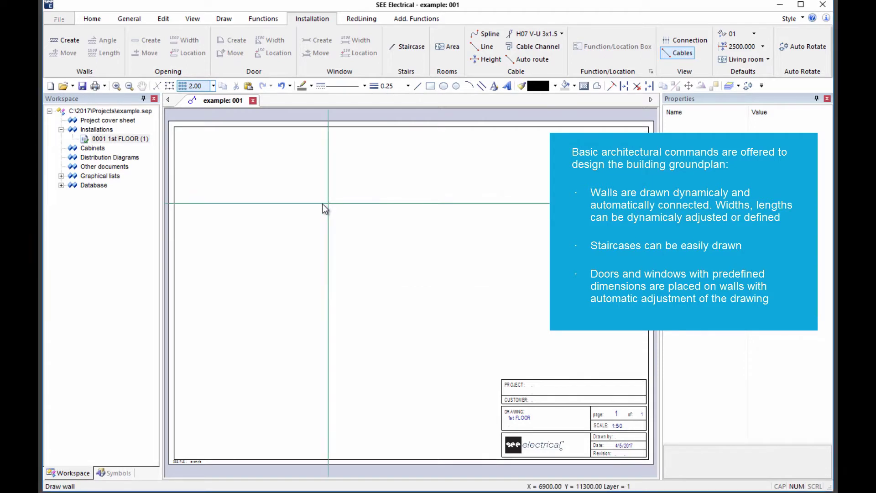
{"action": "left_click", "coordinate": [279, 178]}
{"action": "left_click", "coordinate": [474, 175]}
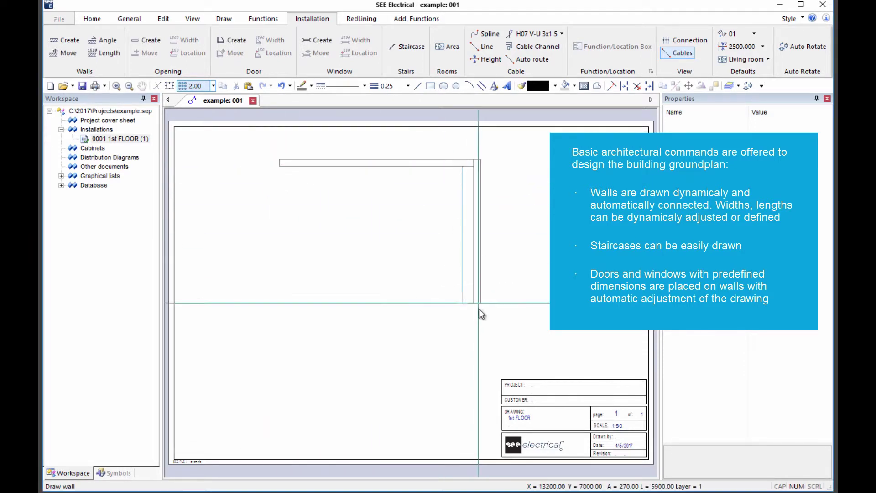
{"action": "left_click", "coordinate": [474, 363]}
{"action": "left_click", "coordinate": [351, 365]}
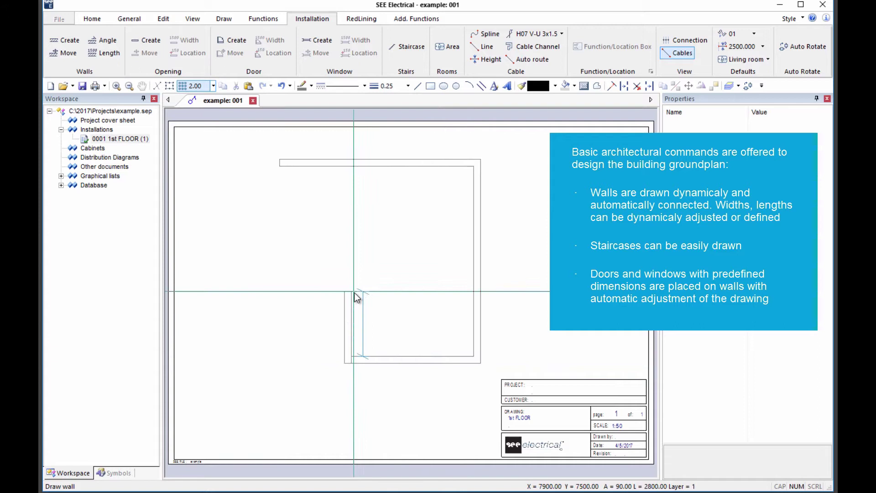
{"action": "left_click", "coordinate": [351, 297]}
{"action": "left_click", "coordinate": [221, 298]}
{"action": "left_click", "coordinate": [221, 211]}
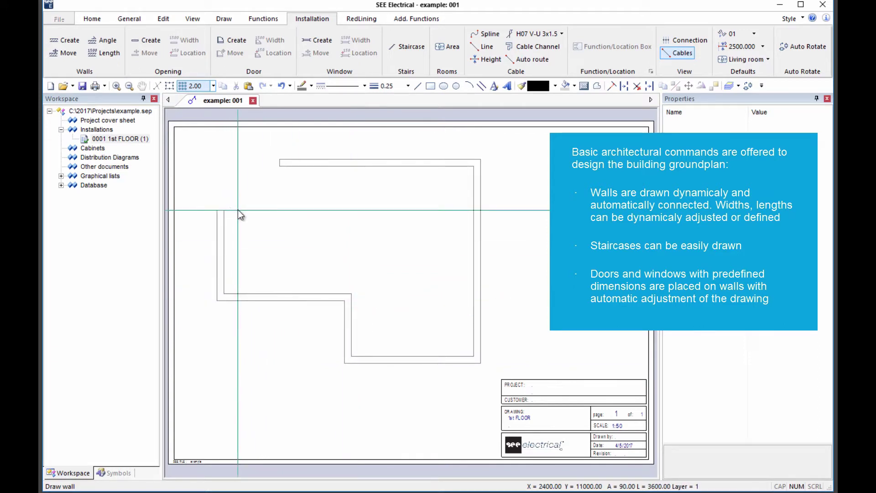
{"action": "left_click", "coordinate": [277, 207]}
{"action": "left_click", "coordinate": [277, 163]}
{"action": "key", "text": "Escape"}
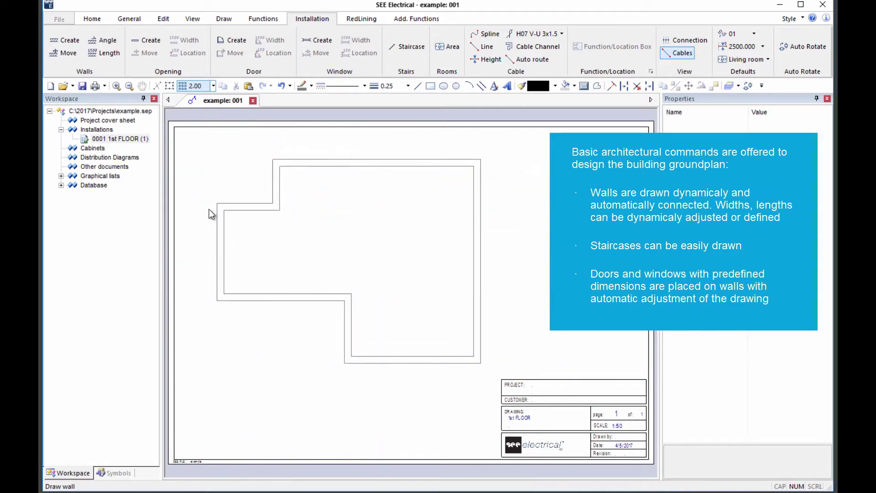
Shift the lower step wall slightly left and the top wall slightly up
{"action": "left_click", "coordinate": [74, 57]}
{"action": "left_click", "coordinate": [345, 321]}
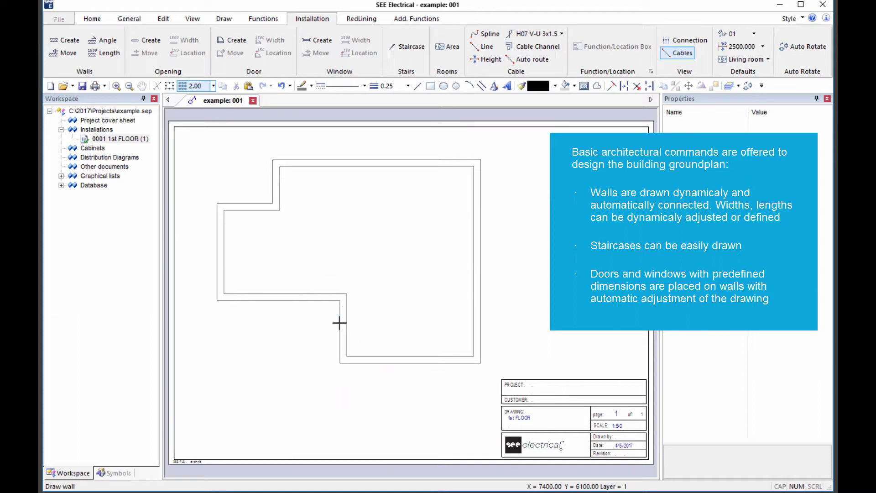
{"action": "left_click", "coordinate": [369, 166]}
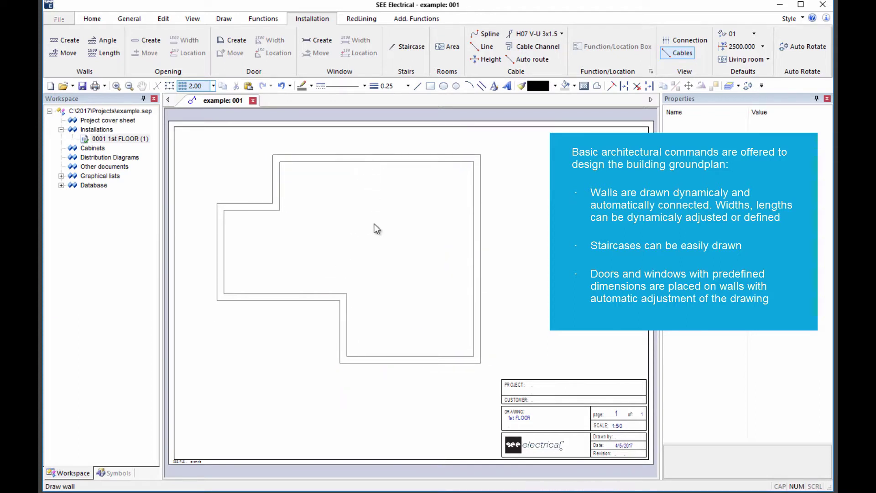
Add a vertical interior wall and a horizontal wall enclosing a small room
{"action": "left_click", "coordinate": [70, 42]}
{"action": "left_click", "coordinate": [407, 259]}
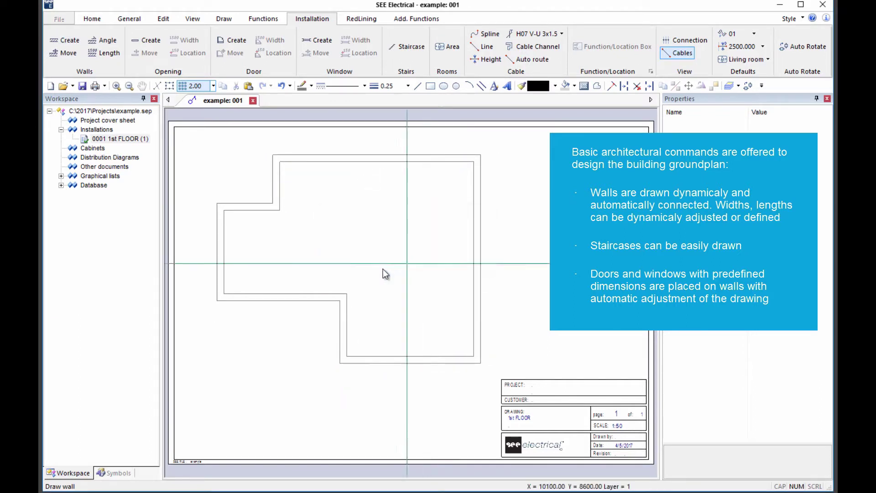
{"action": "left_click", "coordinate": [324, 293]}
{"action": "left_click", "coordinate": [324, 168]}
{"action": "scroll", "coordinate": [295, 225], "scroll_direction": "up", "scroll_amount": 2}
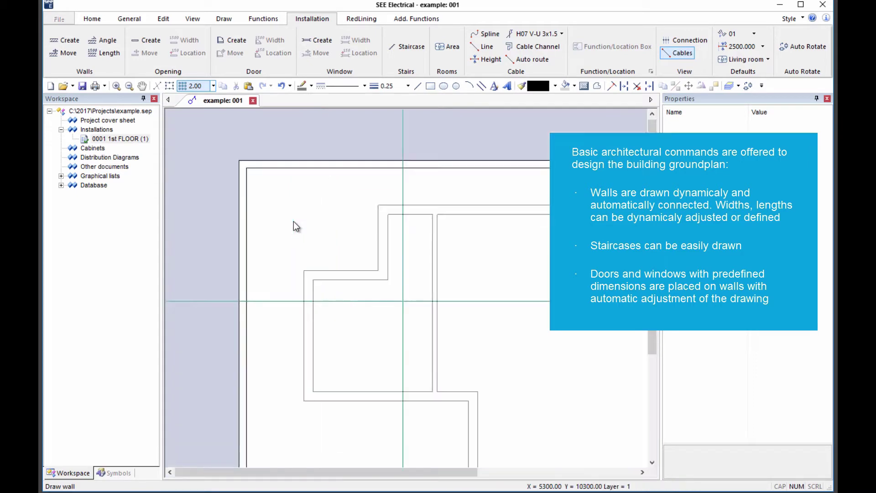
{"action": "left_click", "coordinate": [382, 274]}
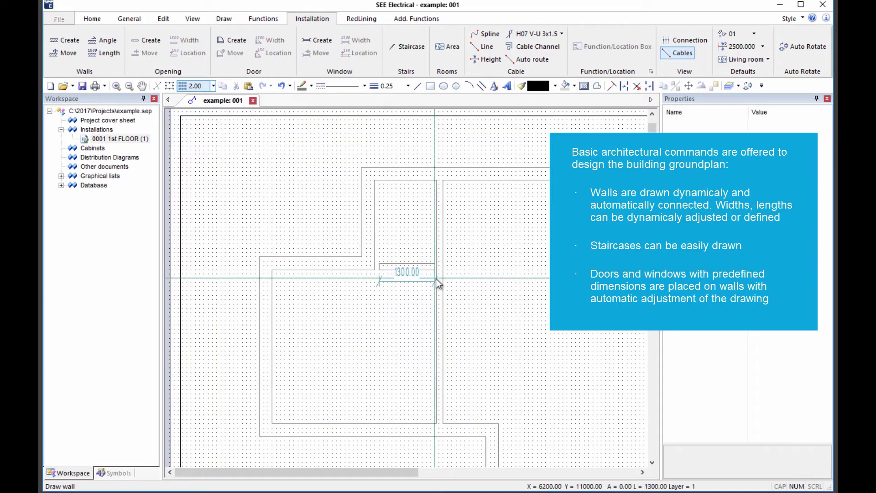
{"action": "left_click", "coordinate": [434, 286]}
{"action": "key", "text": "Escape"}
Place a staircase inside the room and draw a wall beside it
{"action": "left_click", "coordinate": [412, 47]}
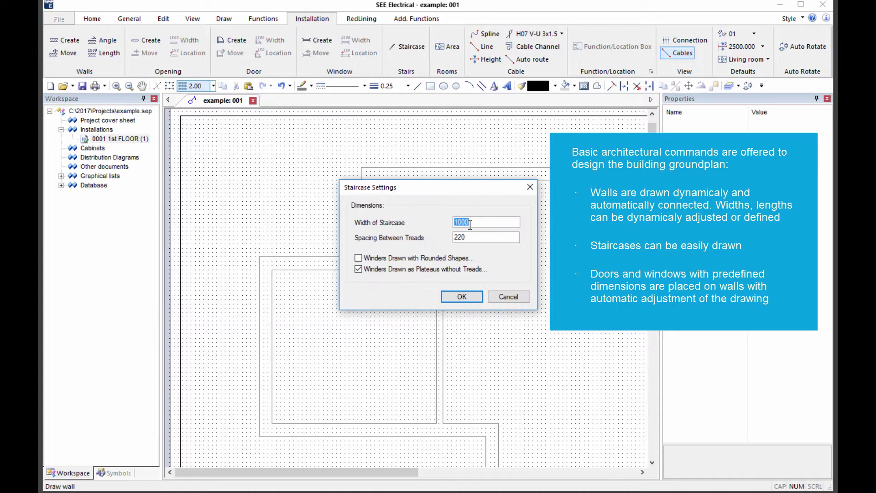
{"action": "left_click", "coordinate": [462, 298]}
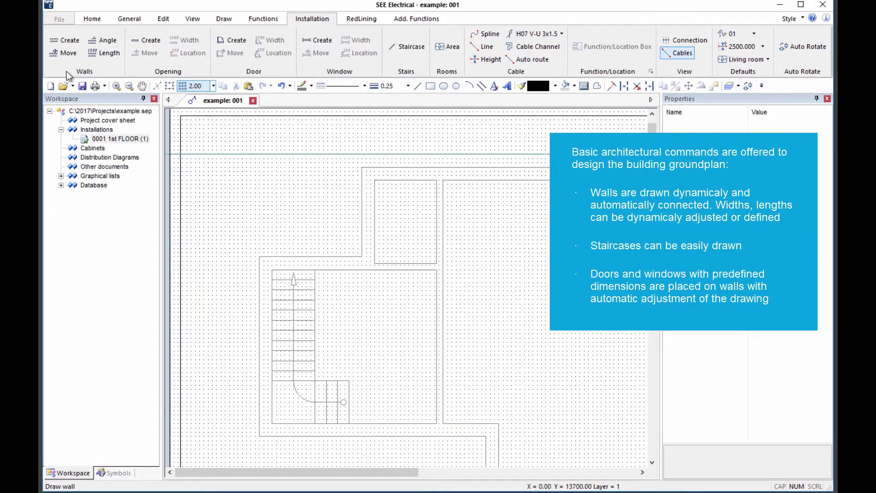
{"action": "left_click", "coordinate": [326, 275]}
{"action": "key", "text": "Return"}
{"action": "left_click", "coordinate": [322, 274]}
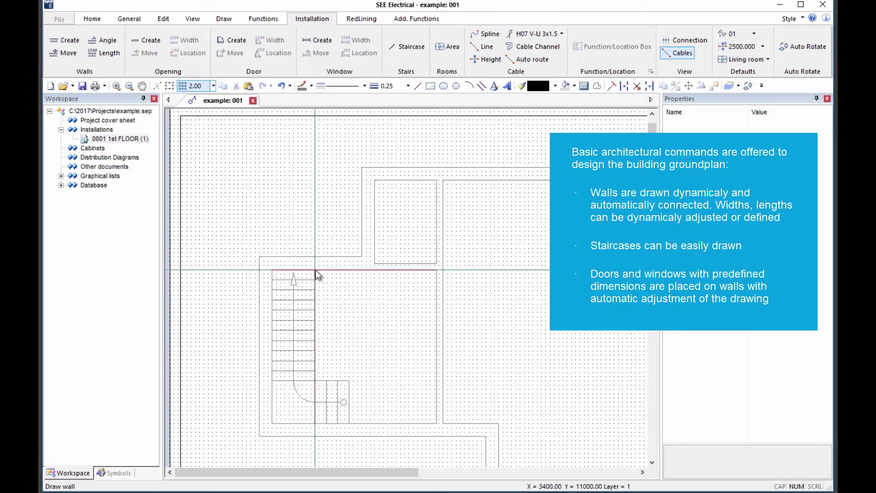
{"action": "left_click", "coordinate": [321, 377]}
{"action": "left_click", "coordinate": [362, 381]}
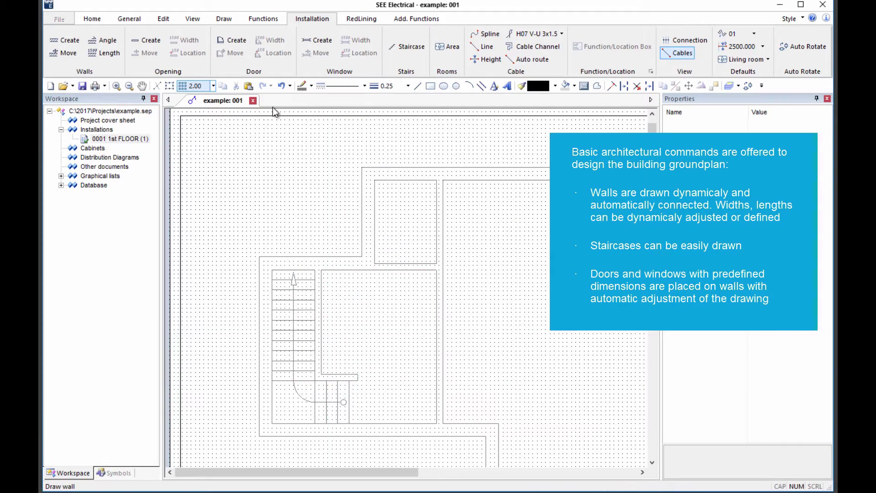
Place a door and a window using their default widths
{"action": "left_click", "coordinate": [231, 39]}
{"action": "key", "text": "Return"}
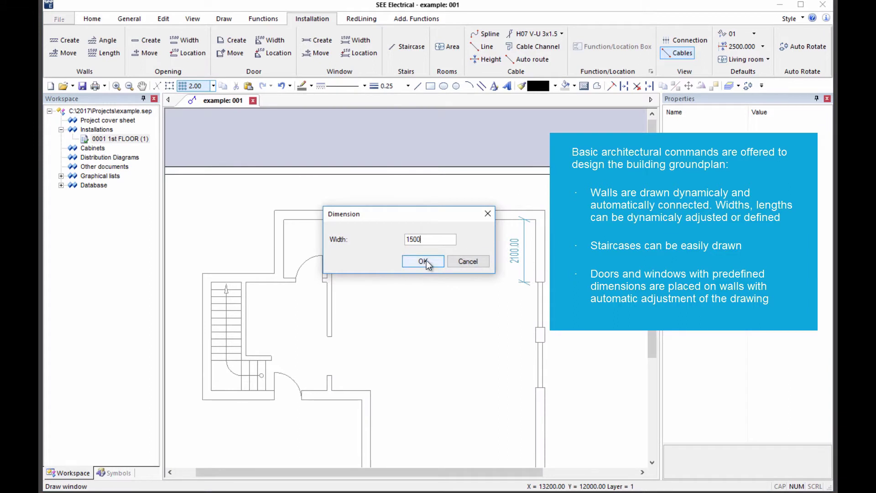
{"action": "left_click", "coordinate": [423, 261]}
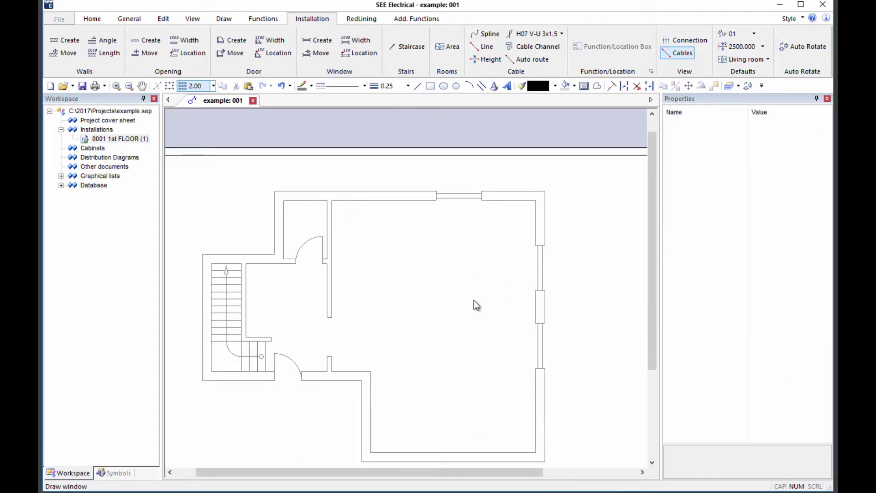
Browse the drawing and editing commands and the architectural symbol library
{"action": "left_click", "coordinate": [224, 18]}
{"action": "left_click", "coordinate": [163, 18]}
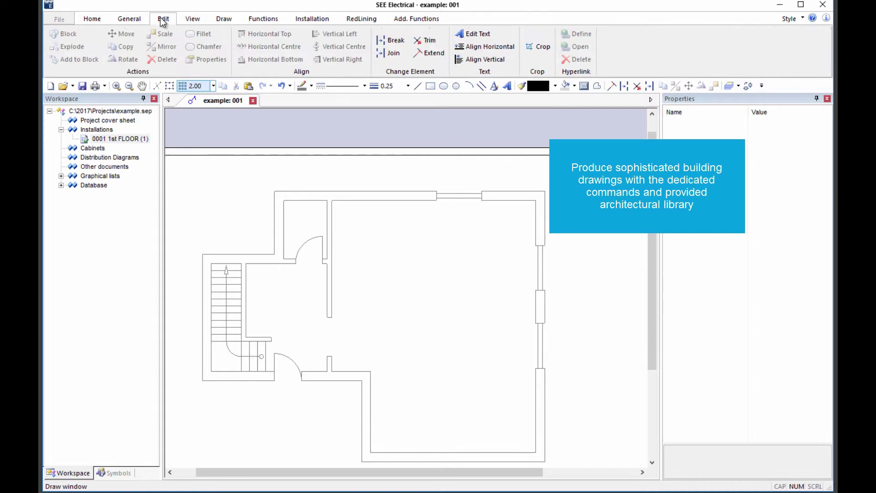
{"action": "left_click", "coordinate": [119, 474]}
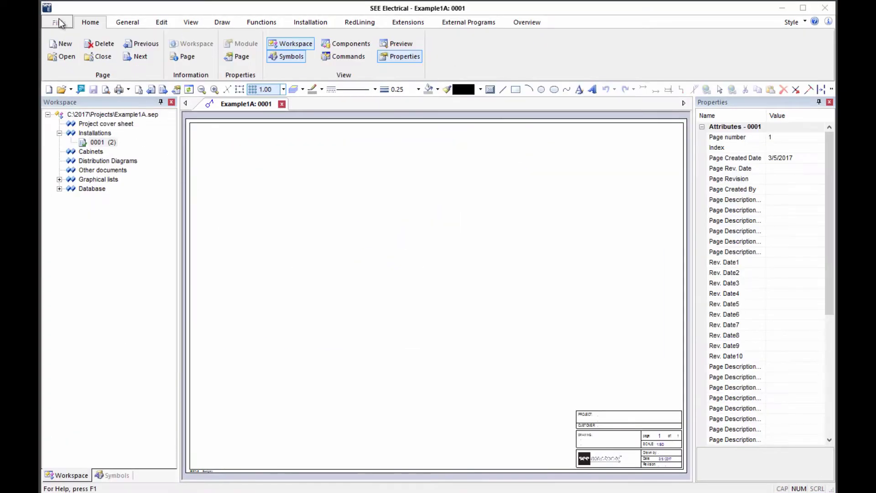
Import Drawing1.dwg through the DWG editor onto the page and set its lines to grey
{"action": "left_click", "coordinate": [59, 21]}
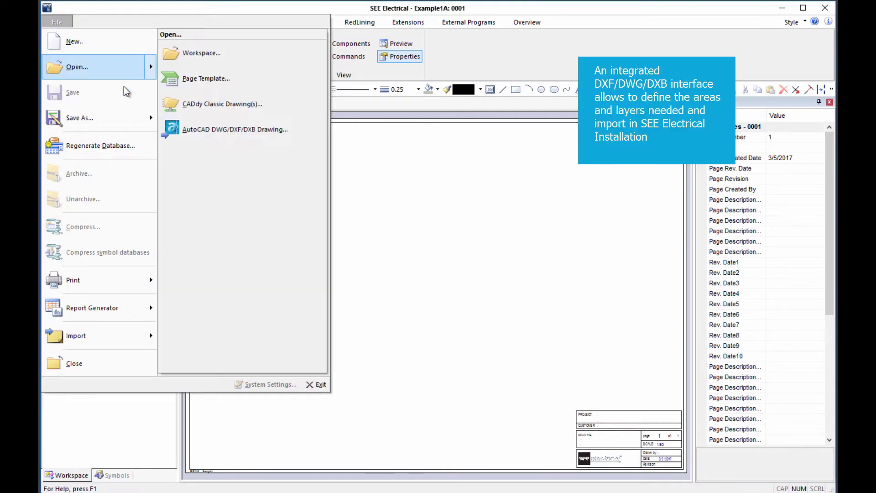
{"action": "left_click", "coordinate": [205, 129]}
{"action": "left_click", "coordinate": [246, 147]}
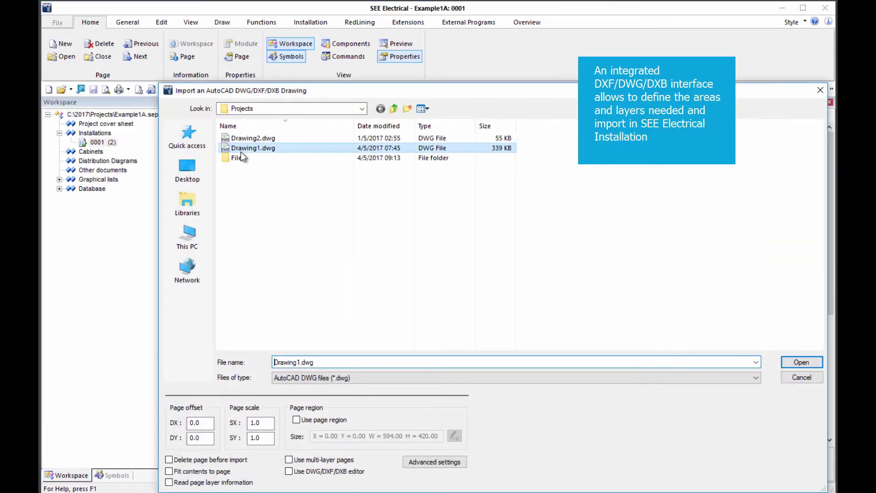
{"action": "left_click", "coordinate": [289, 471]}
{"action": "left_click", "coordinate": [801, 362]}
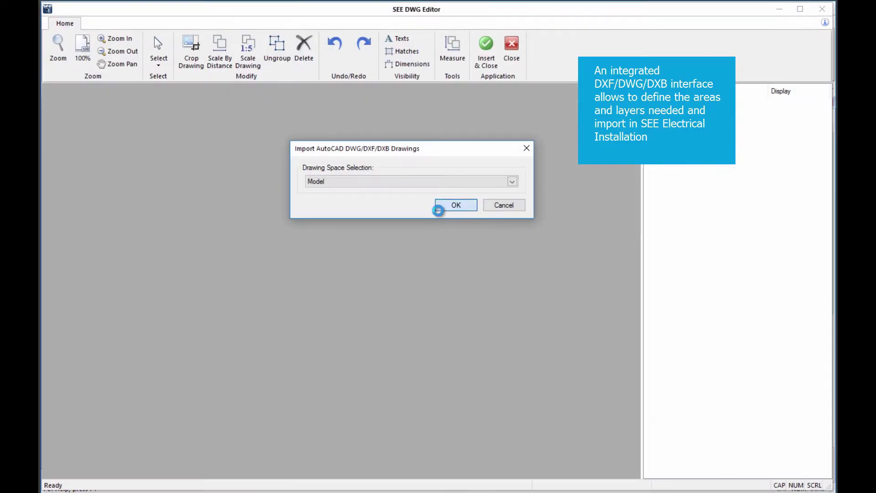
{"action": "left_click", "coordinate": [448, 204]}
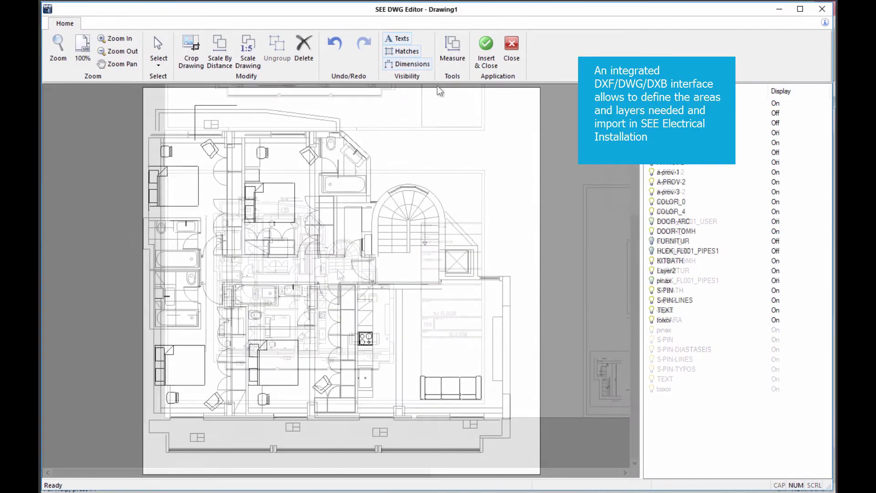
{"action": "left_click", "coordinate": [437, 277]}
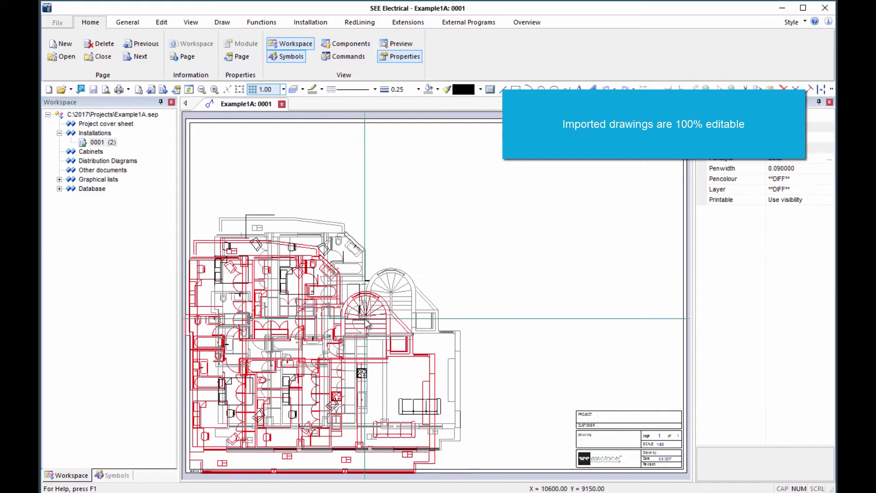
{"action": "left_click", "coordinate": [369, 299]}
{"action": "left_click", "coordinate": [312, 90]}
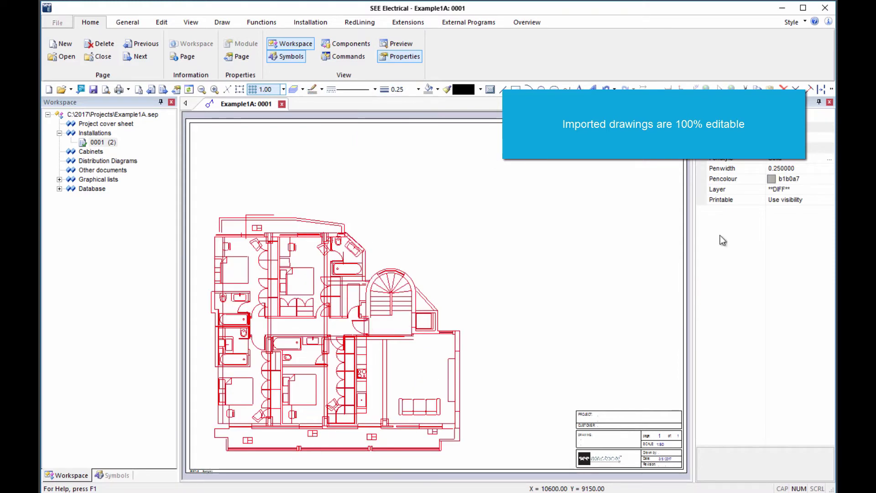
{"action": "left_click", "coordinate": [774, 189]}
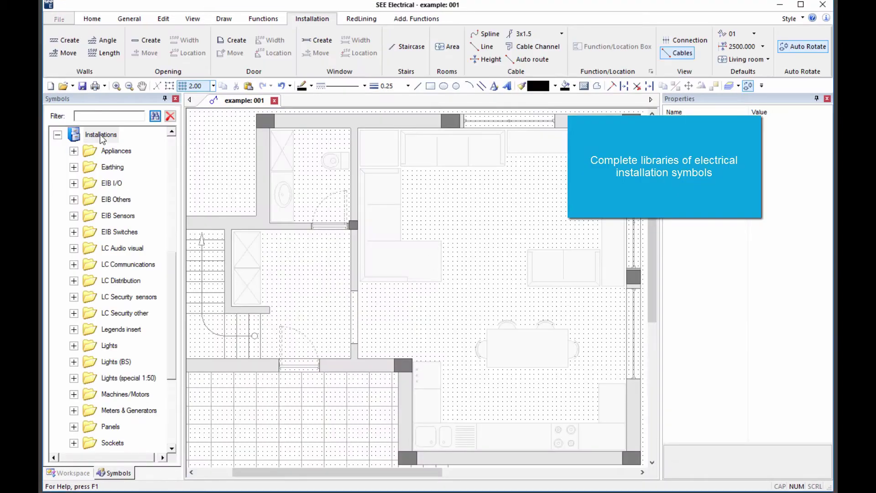
Place ceiling lights in the left room, the living room and the upper room
{"action": "left_click", "coordinate": [101, 135]}
{"action": "scroll", "coordinate": [112, 268], "scroll_direction": "down", "scroll_amount": 1}
{"action": "scroll", "coordinate": [111, 268], "scroll_direction": "down", "scroll_amount": 3}
{"action": "scroll", "coordinate": [115, 269], "scroll_direction": "up", "scroll_amount": 3}
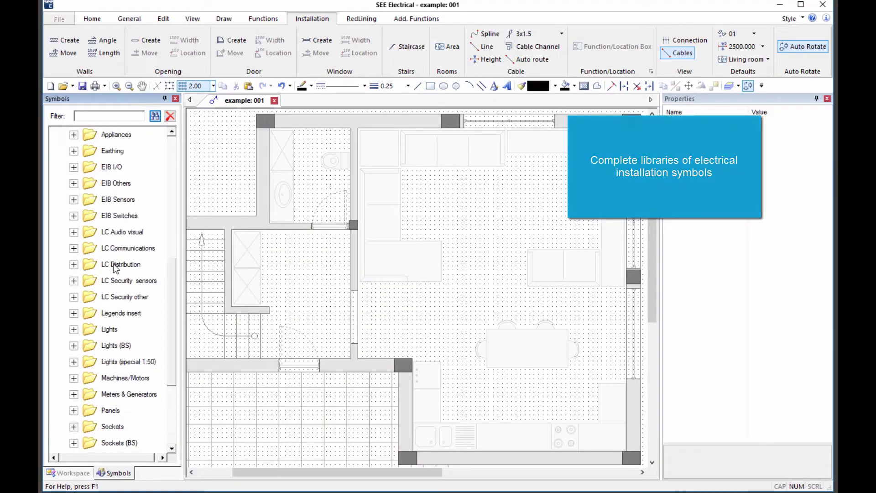
{"action": "scroll", "coordinate": [114, 269], "scroll_direction": "up", "scroll_amount": 2}
{"action": "scroll", "coordinate": [113, 268], "scroll_direction": "up", "scroll_amount": 6}
{"action": "scroll", "coordinate": [110, 267], "scroll_direction": "up", "scroll_amount": 1}
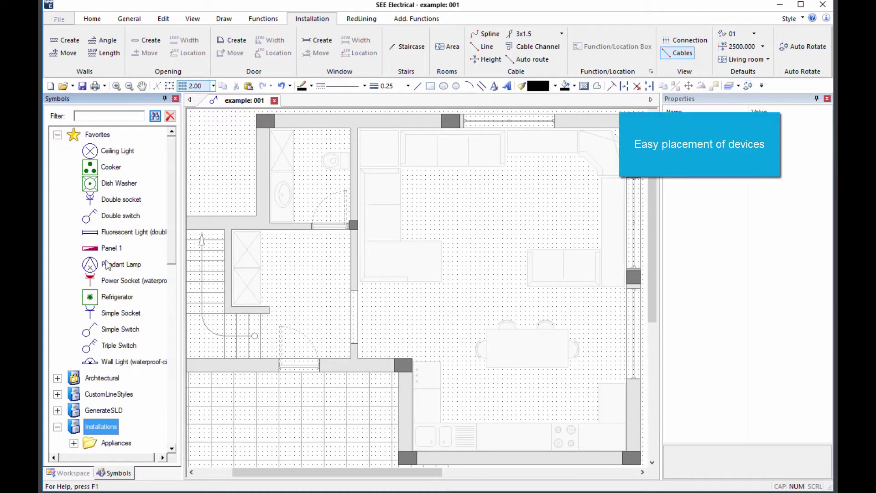
{"action": "left_click", "coordinate": [116, 151]}
{"action": "left_click", "coordinate": [303, 287]}
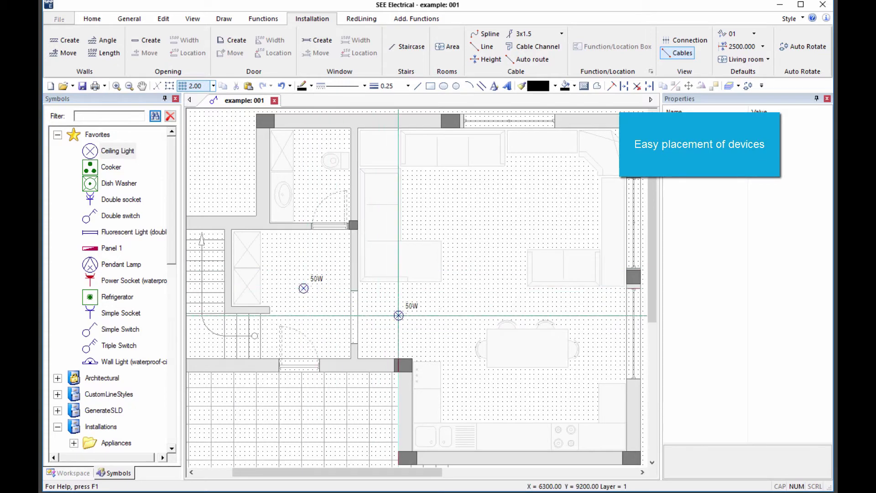
{"action": "left_click", "coordinate": [398, 315]}
{"action": "left_click", "coordinate": [426, 214]}
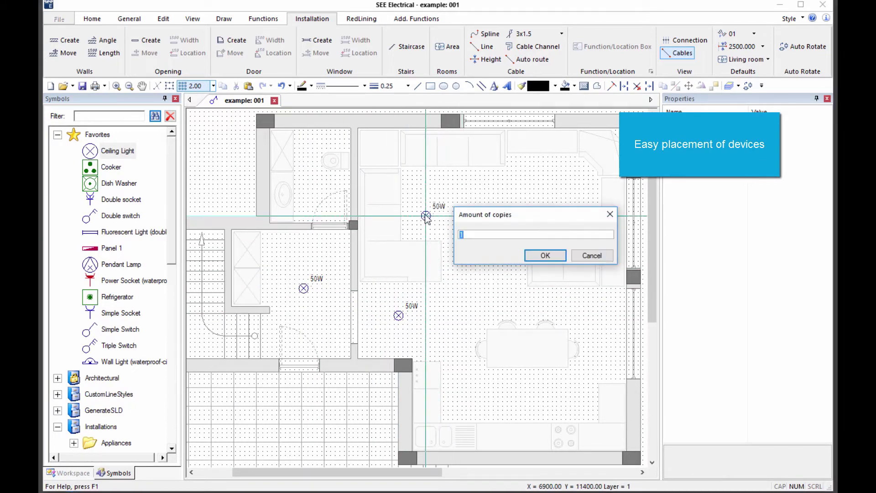
{"action": "type", "text": "1"}
{"action": "key", "text": "Return"}
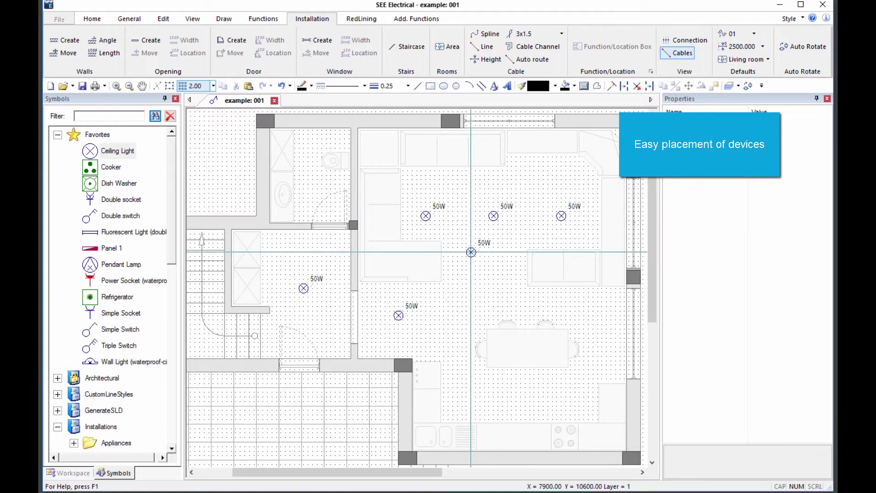
Enable auto rotation and place a wall light on the lower wall
{"action": "left_click", "coordinate": [802, 47]}
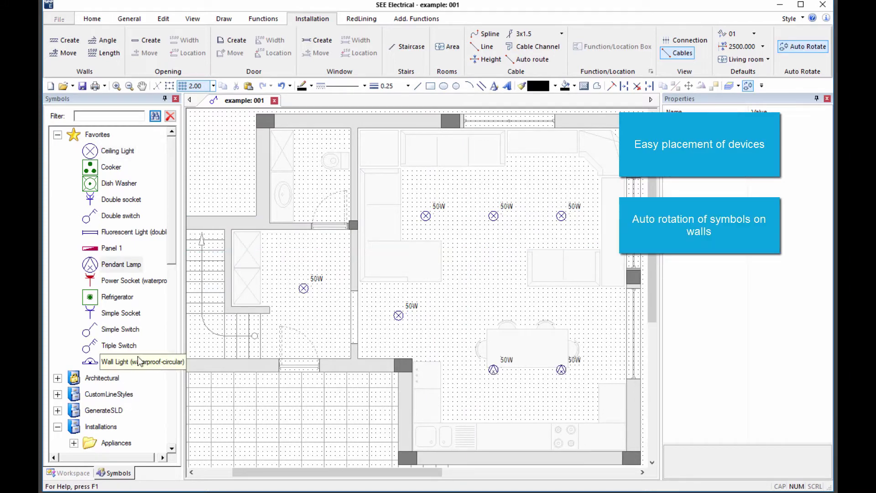
{"action": "left_click", "coordinate": [133, 362]}
{"action": "left_click", "coordinate": [299, 384]}
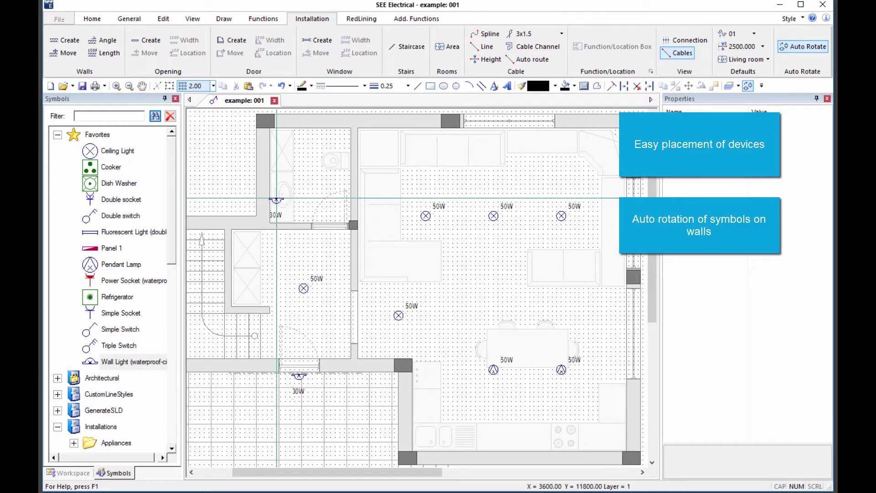
{"action": "key", "text": "Escape"}
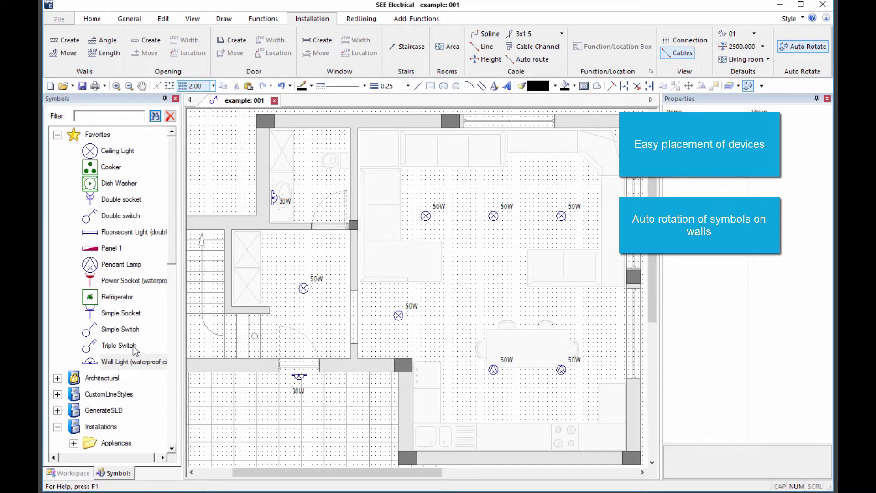
Place four triple switches beside the doorways and walls
{"action": "left_click", "coordinate": [120, 346]}
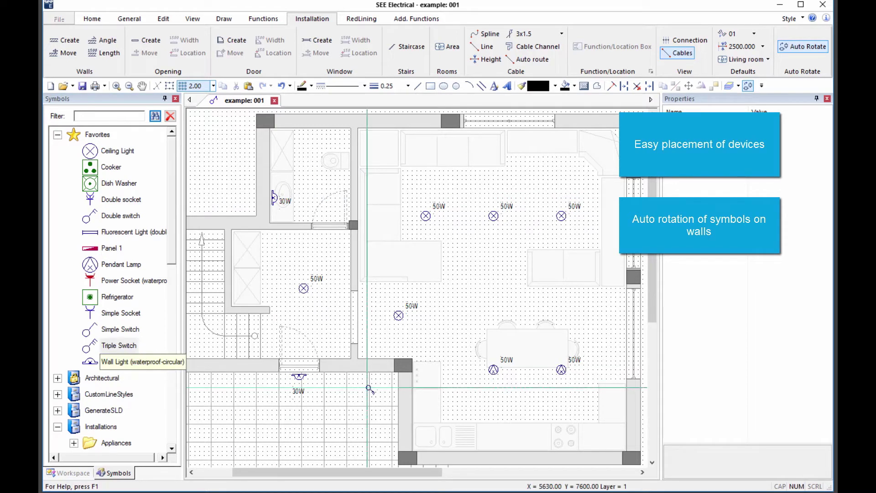
{"action": "left_click", "coordinate": [418, 363]}
{"action": "left_click", "coordinate": [307, 235]}
{"action": "left_click", "coordinate": [329, 350]}
{"action": "left_click", "coordinate": [364, 290]}
{"action": "key", "text": "Escape"}
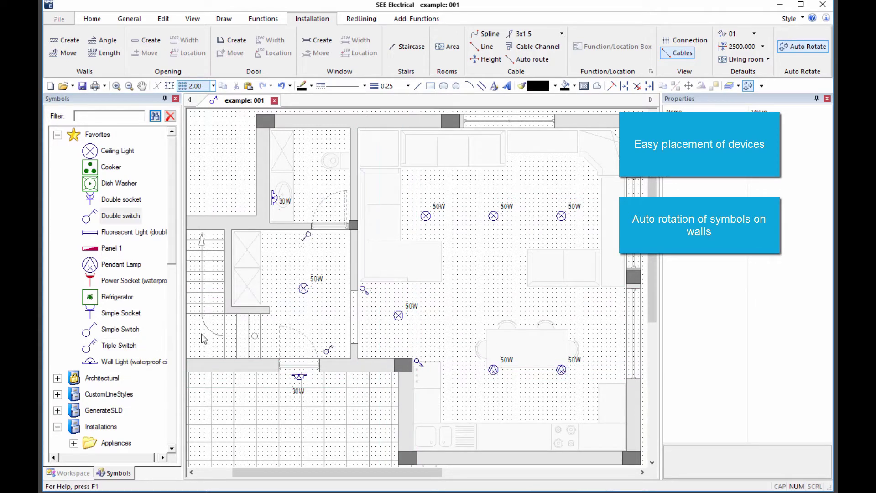
{"action": "left_click", "coordinate": [121, 313]}
Add a living-room socket, set light and switch codes, and raise socket power to 200W
{"action": "left_click", "coordinate": [370, 248]}
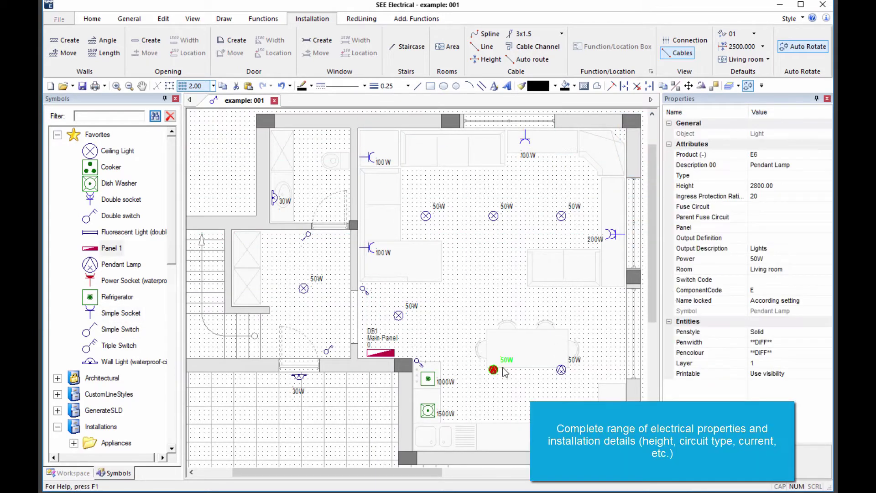
{"action": "left_click_drag", "start_coordinate": [518, 361], "coordinate": [596, 397]}
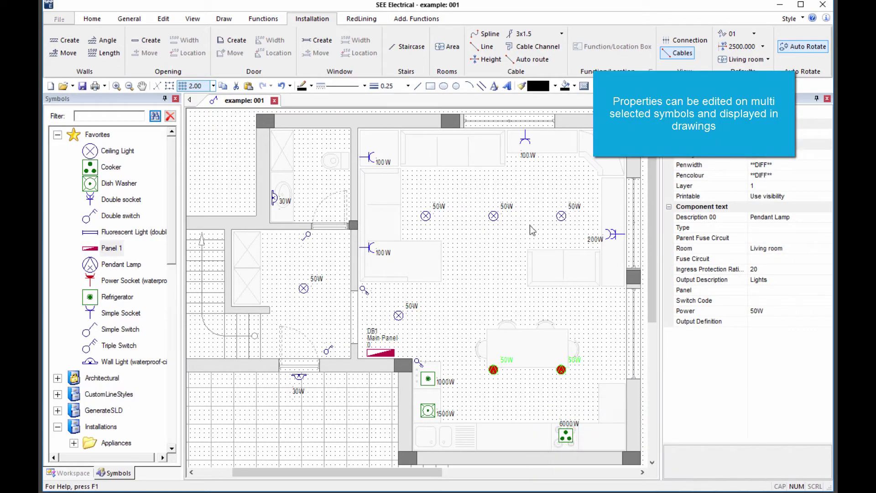
{"action": "left_click", "coordinate": [327, 351], "text": "ctrl"}
{"action": "left_click", "coordinate": [305, 290], "text": "ctrl"}
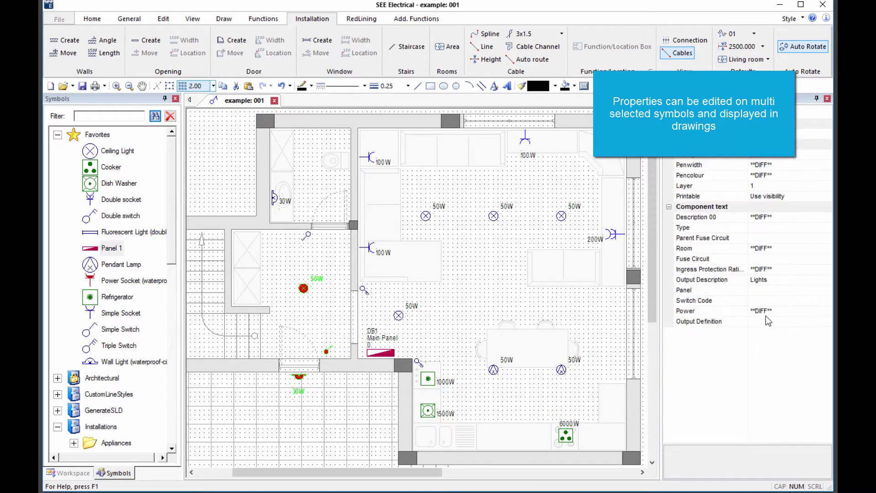
{"action": "left_click", "coordinate": [769, 301]}
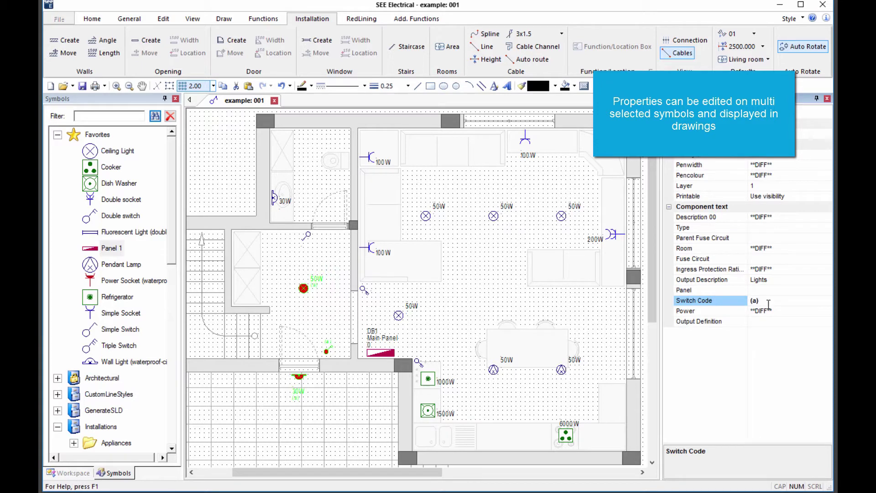
{"action": "left_click", "coordinate": [382, 162]}
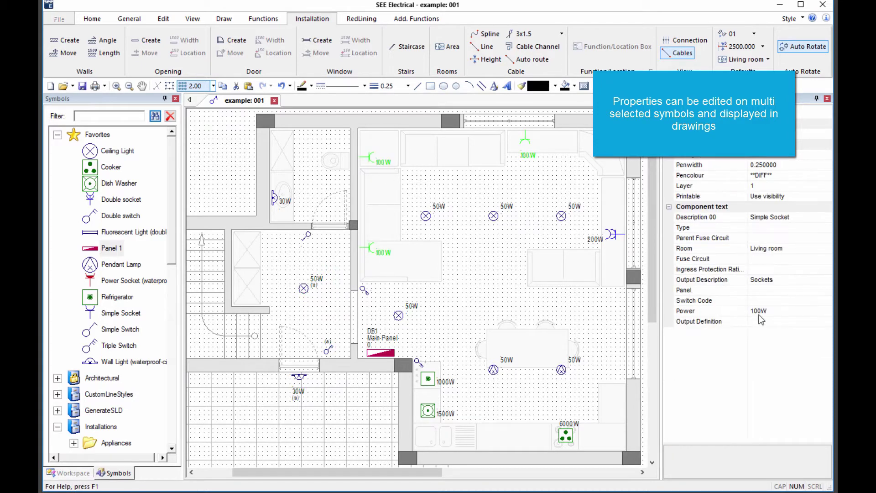
{"action": "left_click", "coordinate": [759, 312]}
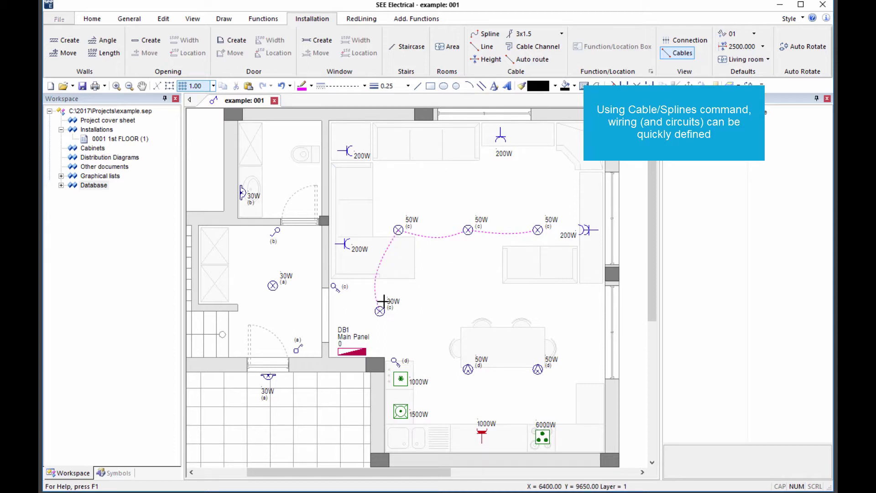
Wire the panel to the kitchen appliances with 2x2,5+1,5 cable, then hide all cables
{"action": "left_click", "coordinate": [310, 87]}
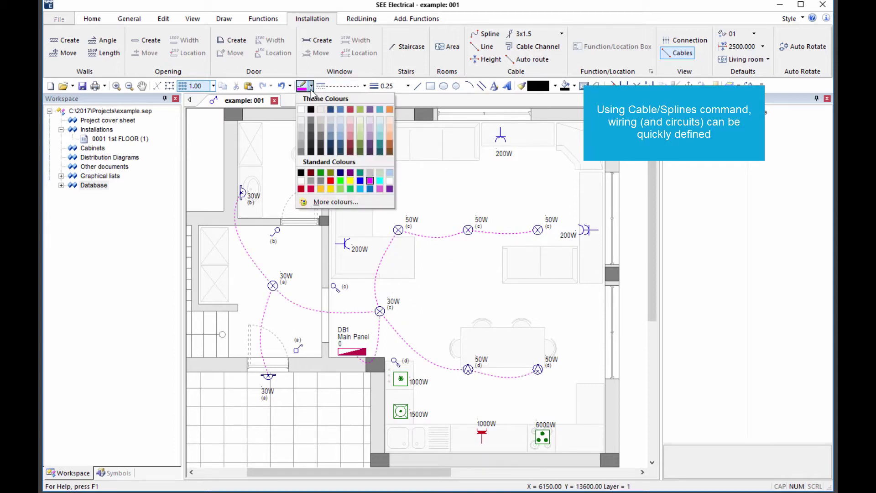
{"action": "left_click", "coordinate": [360, 184]}
{"action": "left_click", "coordinate": [511, 34]}
{"action": "left_click", "coordinate": [411, 205]}
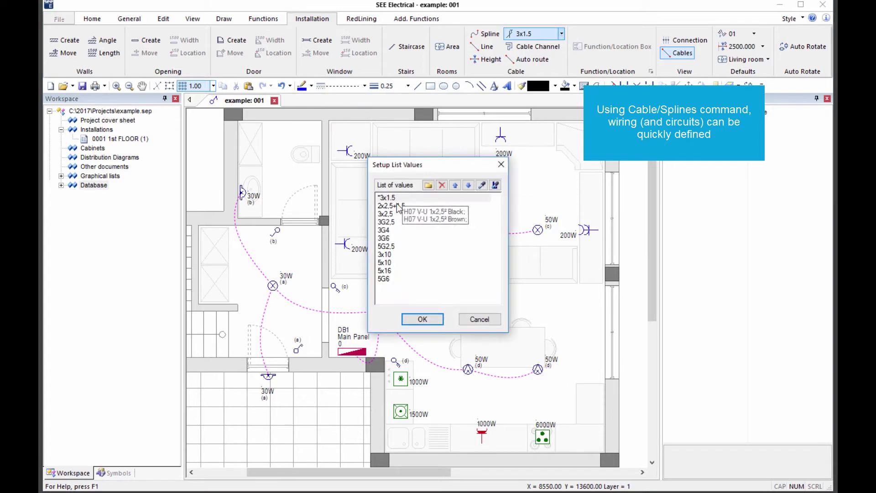
{"action": "left_click", "coordinate": [423, 320]}
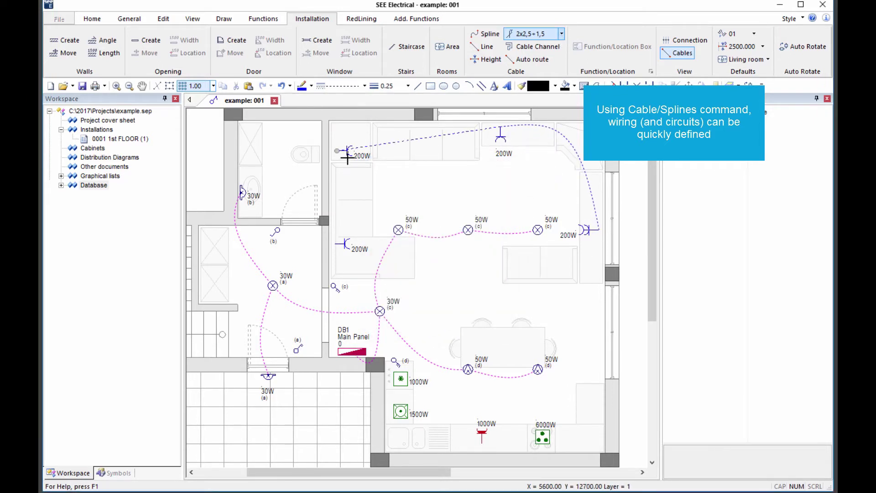
{"action": "key", "text": "Escape"}
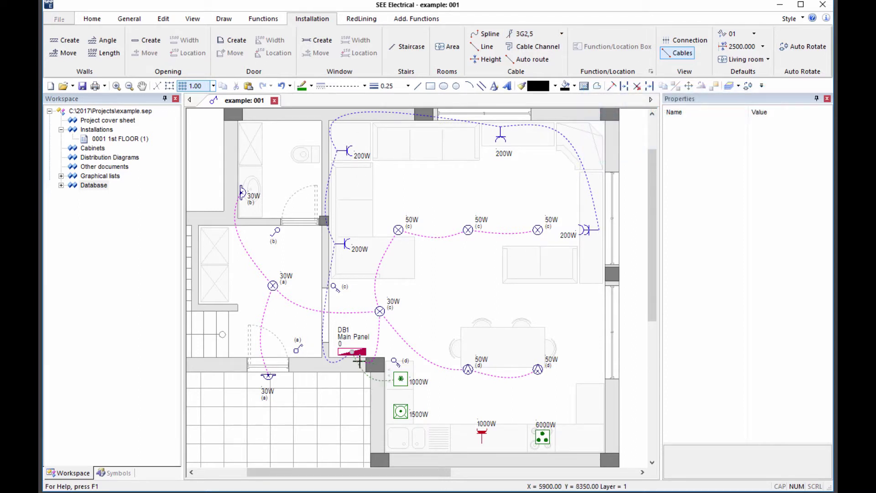
{"action": "left_click", "coordinate": [387, 409]}
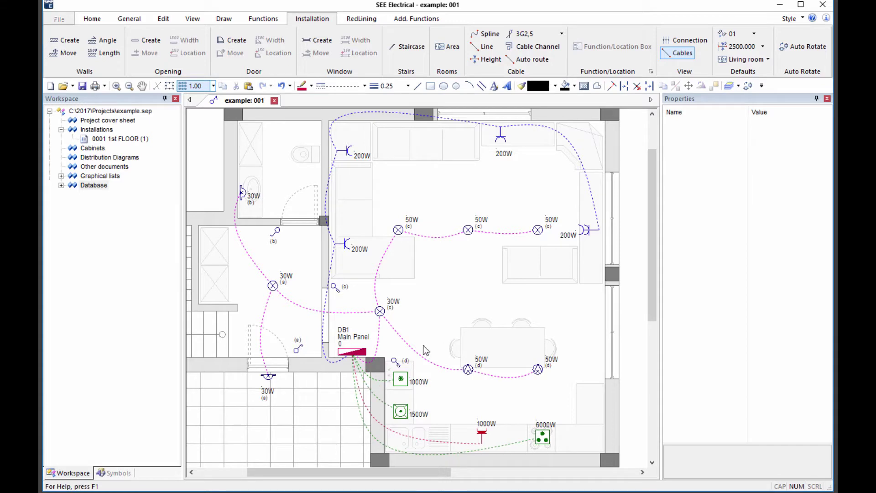
{"action": "left_click", "coordinate": [685, 54]}
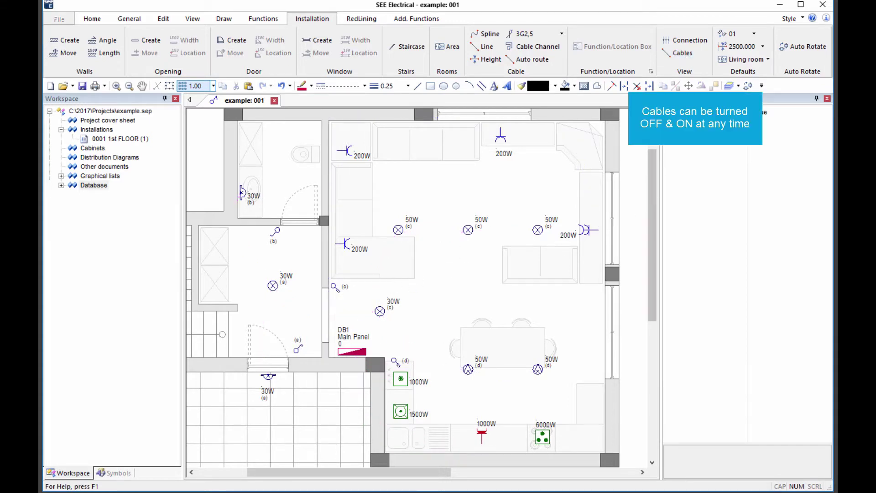
Run a straight cable from DB1 to the 1500W appliance and review the 3G2,5 cable types
{"action": "left_click", "coordinate": [484, 48]}
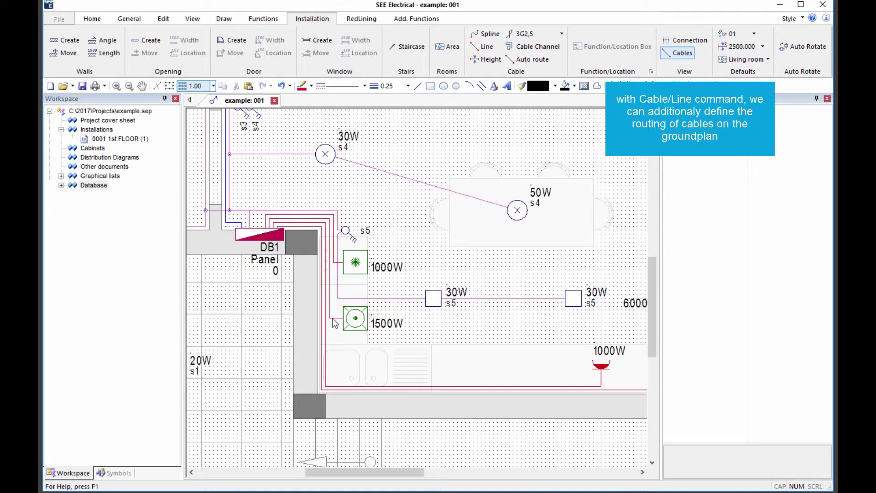
{"action": "left_click", "coordinate": [335, 323]}
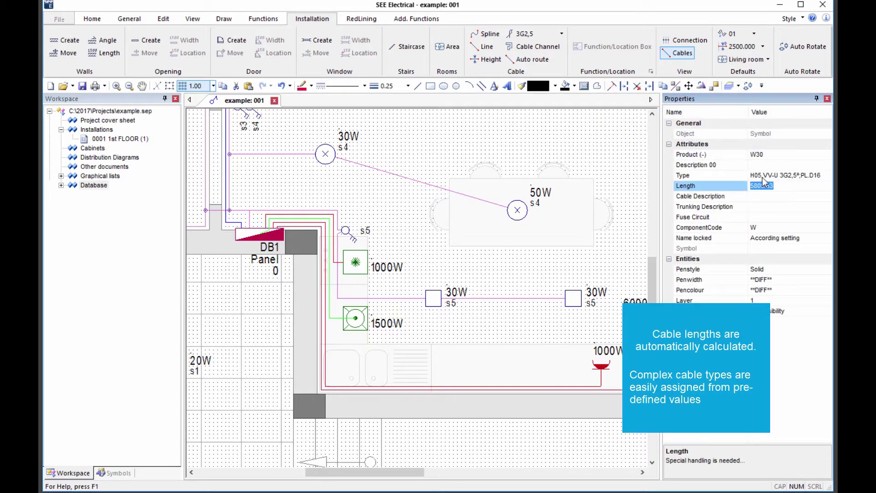
{"action": "left_click", "coordinate": [541, 33]}
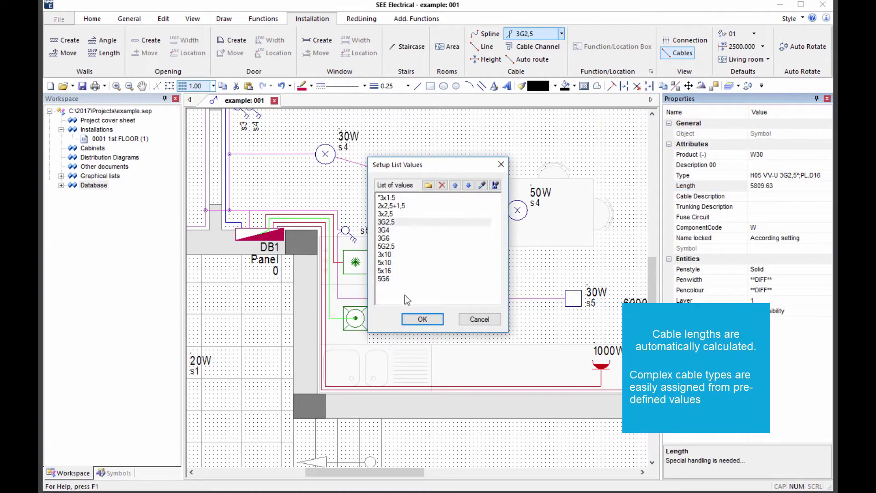
{"action": "left_click", "coordinate": [480, 320]}
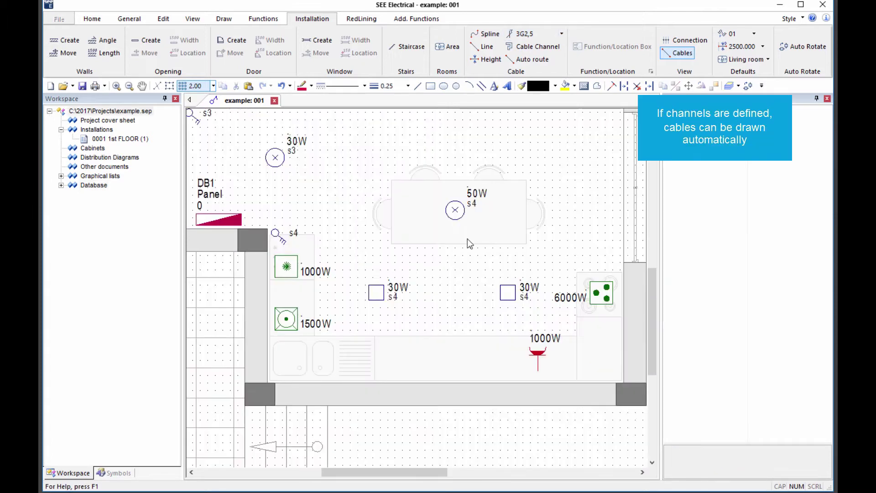
Draw a cable channel from DB1 along the bottom wall and partway up the right wall
{"action": "left_click", "coordinate": [534, 49]}
{"action": "left_click", "coordinate": [602, 225]}
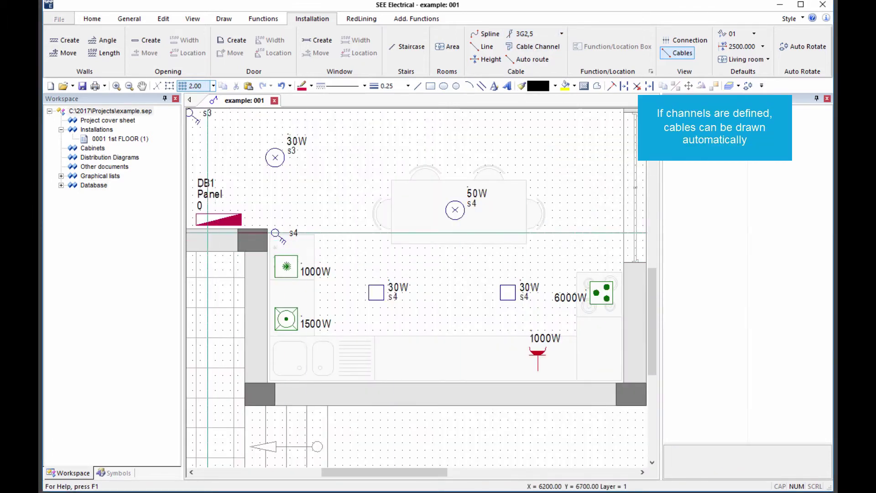
{"action": "left_click", "coordinate": [199, 233]}
{"action": "left_click", "coordinate": [261, 234]}
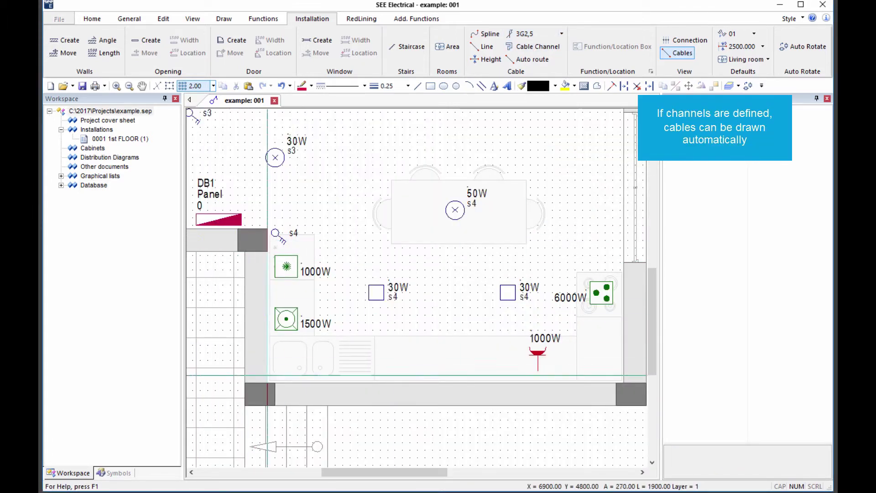
{"action": "left_click", "coordinate": [260, 390]}
{"action": "left_click", "coordinate": [628, 395]}
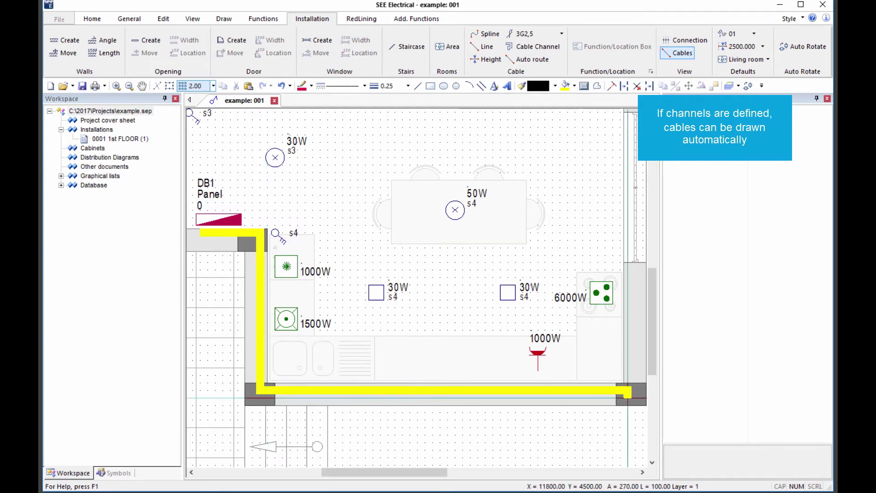
{"action": "double_click", "coordinate": [628, 289]}
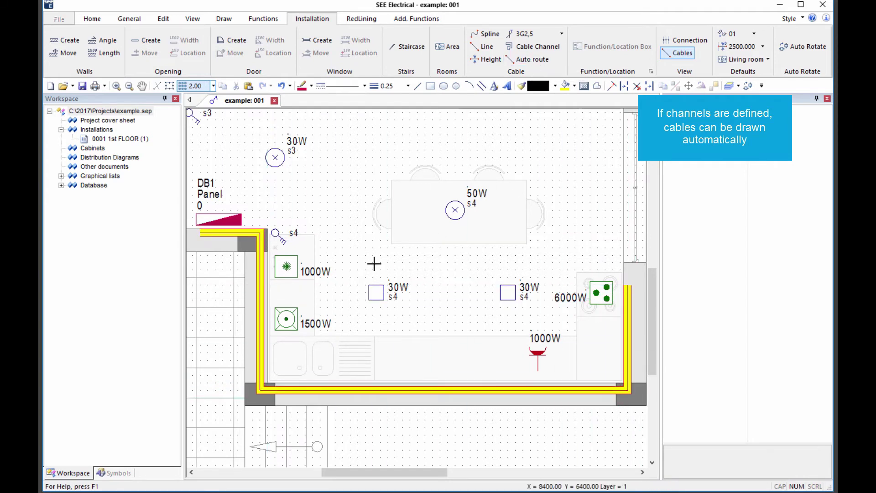
Route a cable from DB1 through the channel to the 6000W outlet and 1000W lamp
{"action": "left_click", "coordinate": [229, 230]}
{"action": "left_click", "coordinate": [603, 293]}
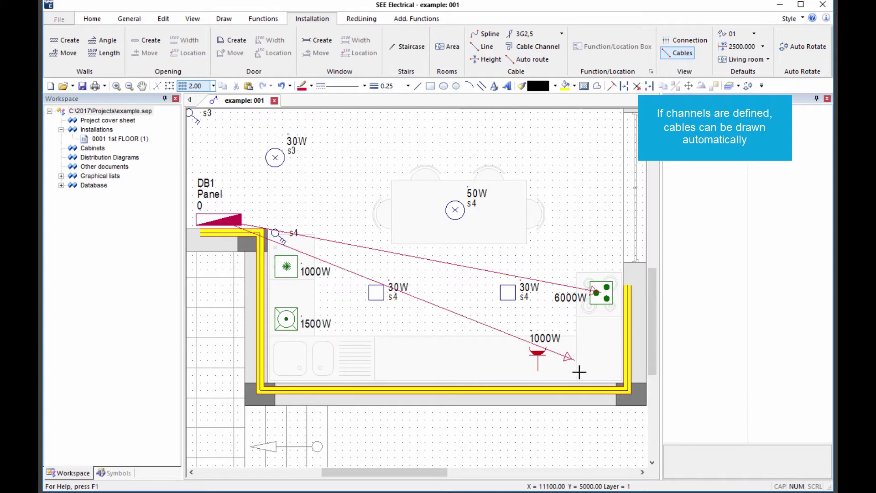
{"action": "left_click", "coordinate": [546, 381]}
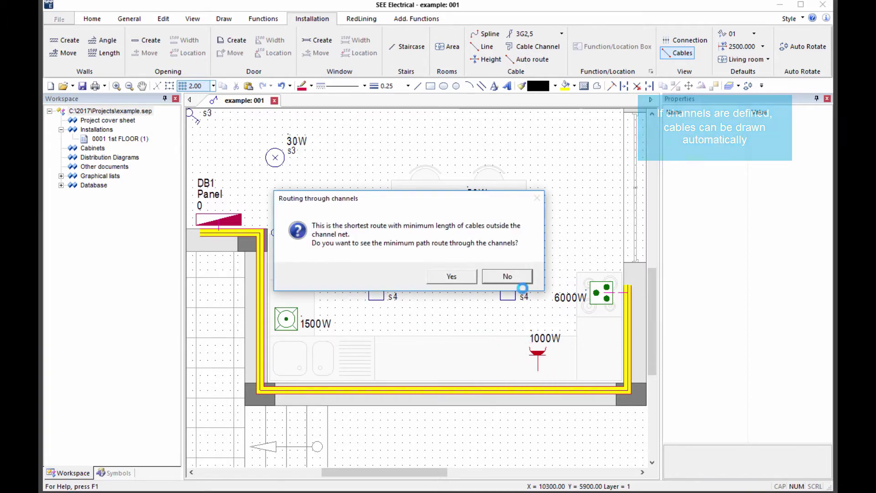
{"action": "left_click", "coordinate": [515, 284]}
{"action": "left_click", "coordinate": [619, 298]}
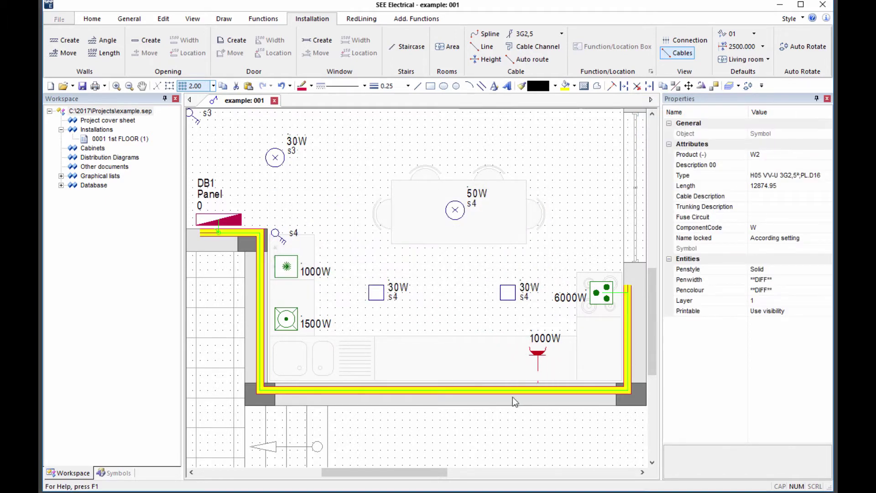
{"action": "scroll", "coordinate": [420, 292], "scroll_direction": "down", "scroll_amount": 1}
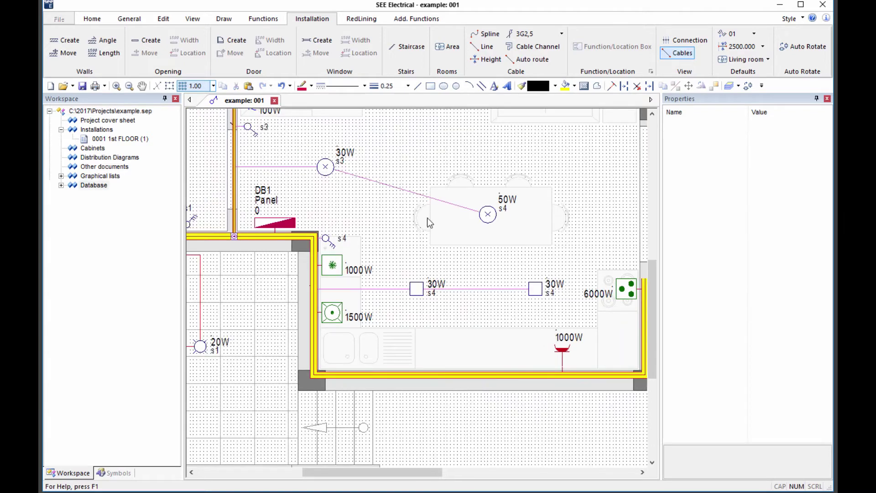
{"action": "scroll", "coordinate": [419, 294], "scroll_direction": "down", "scroll_amount": 1}
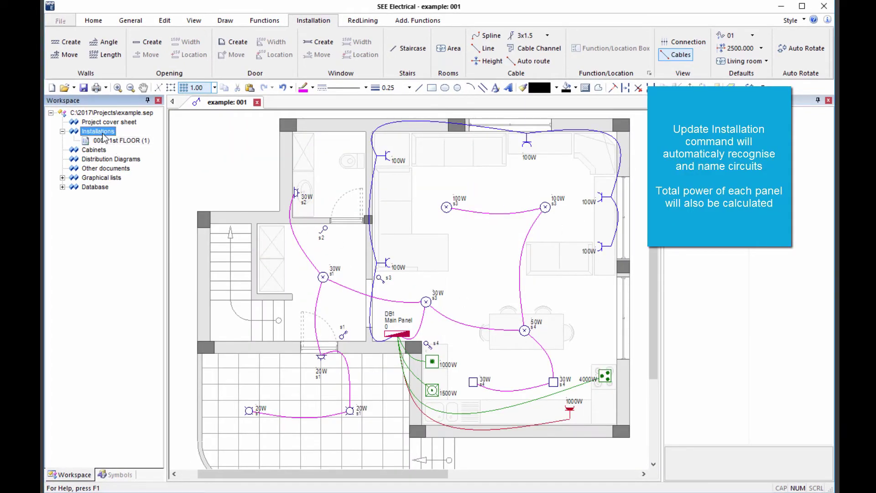
Update the installation so circuits are named DB1.01–DB1.06 and the main panel totals 8460W
{"action": "right_click", "coordinate": [102, 133]}
{"action": "left_click", "coordinate": [156, 218]}
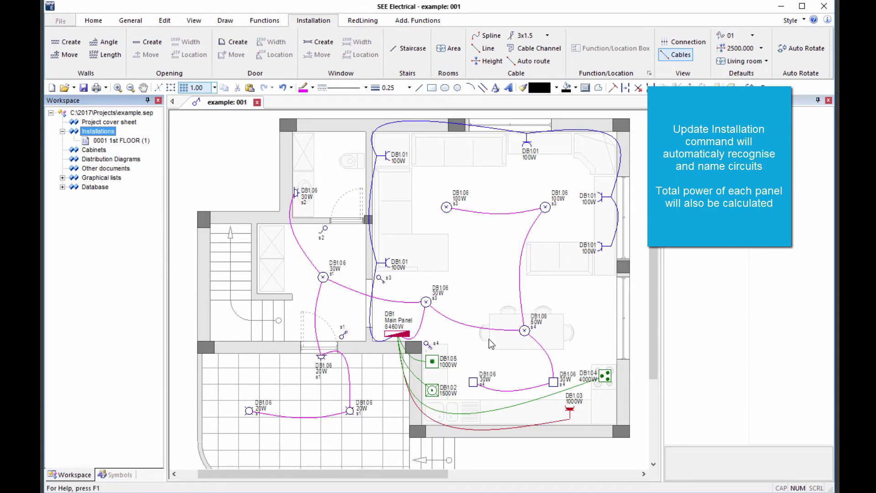
{"action": "scroll", "coordinate": [490, 339], "scroll_direction": "up", "scroll_amount": 1}
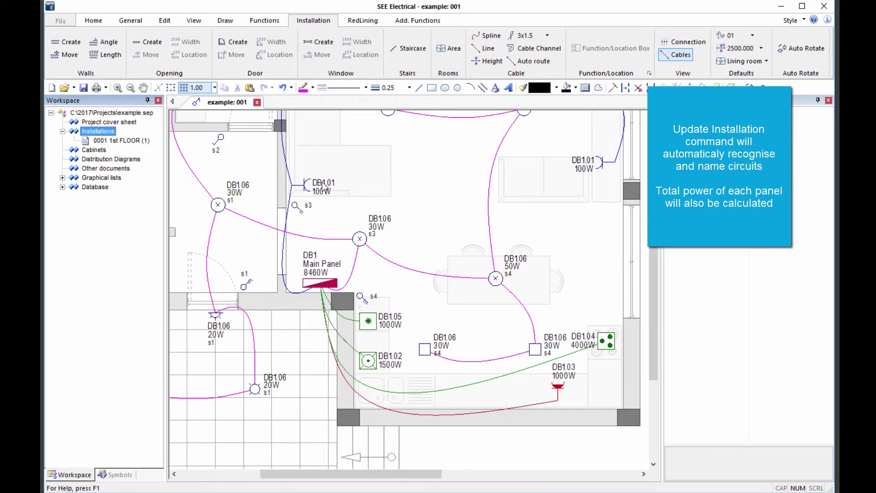
{"action": "left_click", "coordinate": [451, 232]}
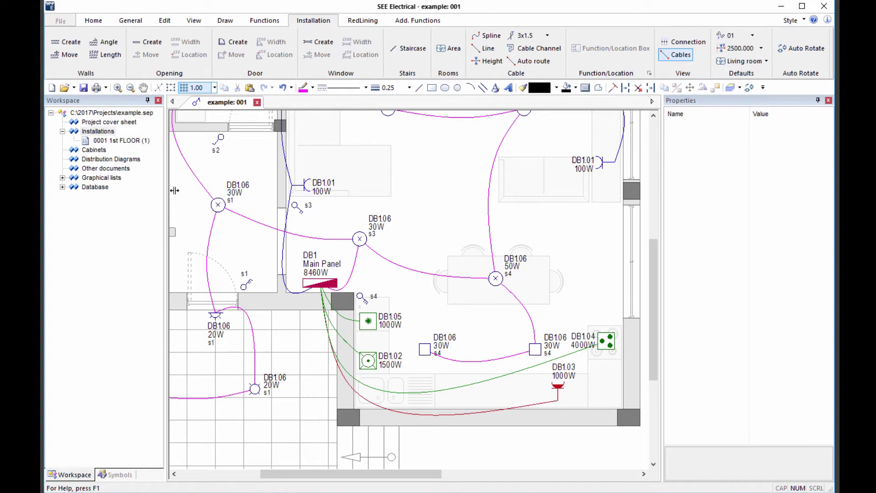
Start generating distribution diagrams for panel DB1
{"action": "right_click", "coordinate": [123, 162]}
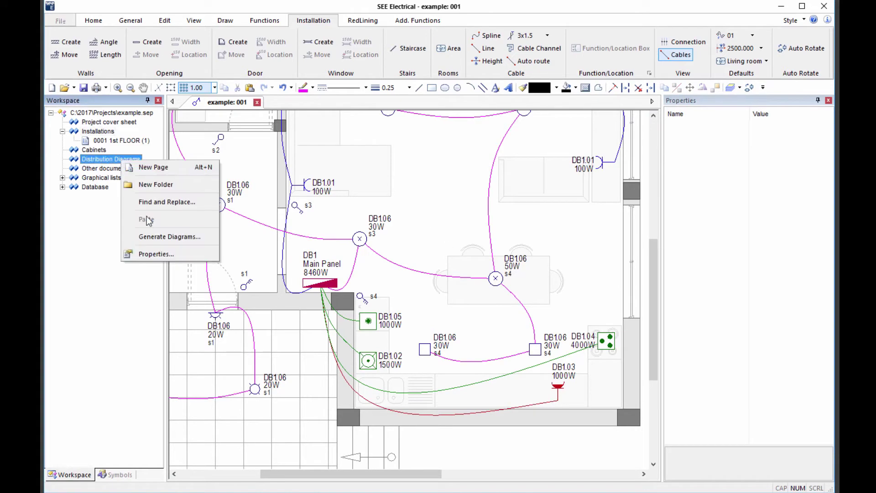
{"action": "left_click", "coordinate": [160, 237]}
{"action": "left_click", "coordinate": [478, 317]}
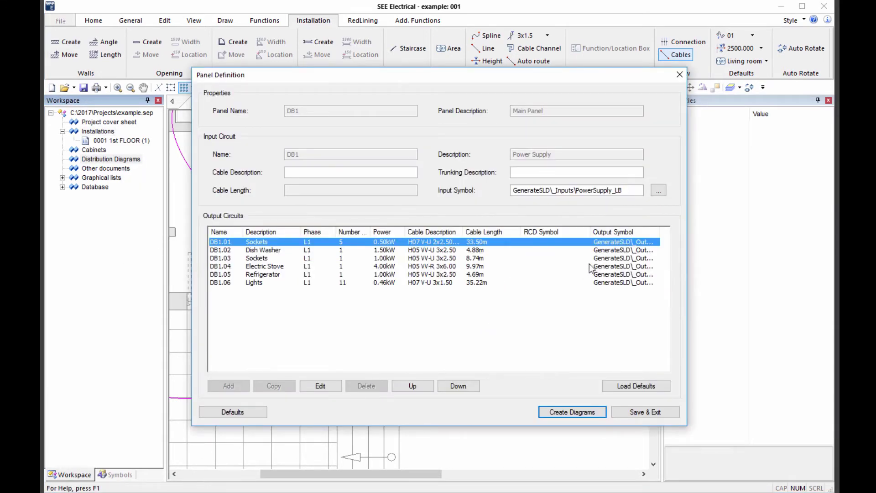
Reorder DB1's circuits: Electric Stove up, five-socket circuit down, Refrigerator up to DB1.03
{"action": "left_click", "coordinate": [266, 267]}
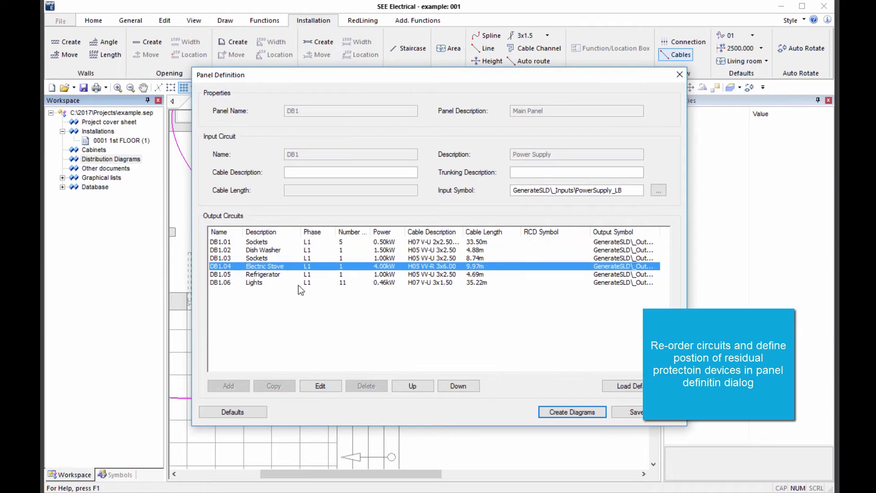
{"action": "left_click", "coordinate": [400, 386]}
{"action": "left_click", "coordinate": [400, 386]}
{"action": "left_click", "coordinate": [267, 251]}
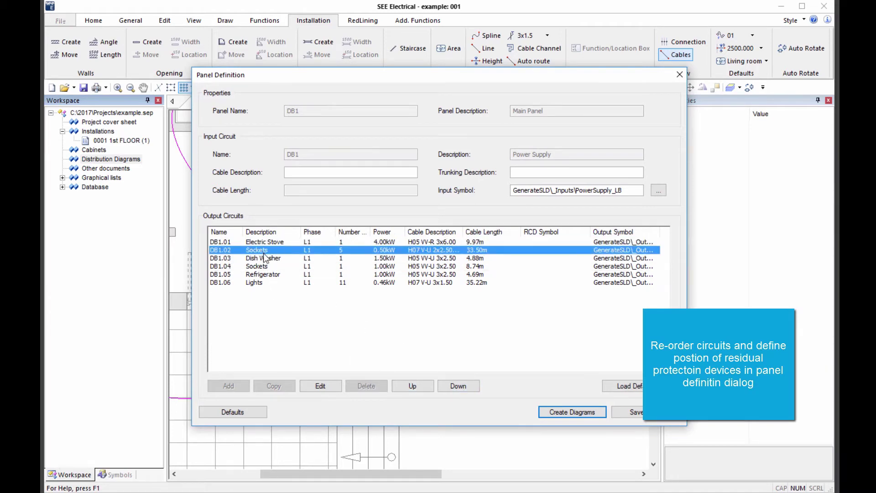
{"action": "left_click", "coordinate": [458, 386]}
{"action": "left_click", "coordinate": [270, 274]}
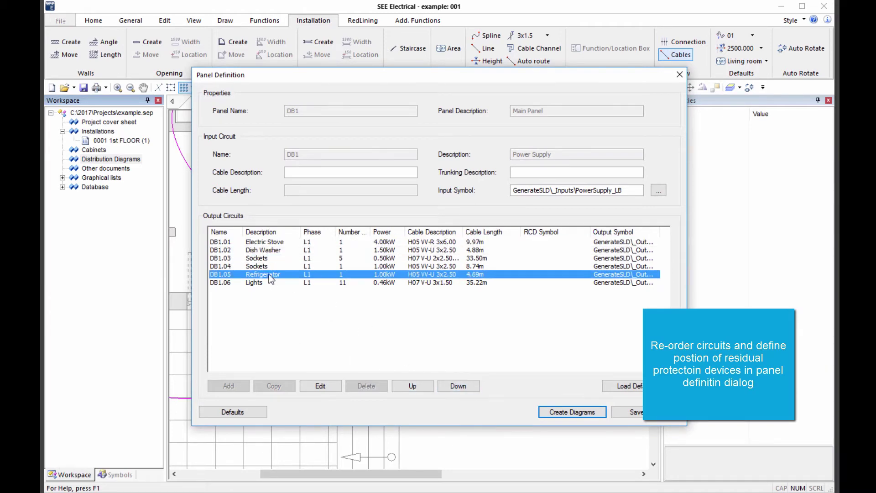
{"action": "left_click", "coordinate": [413, 386]}
{"action": "left_click", "coordinate": [413, 387]}
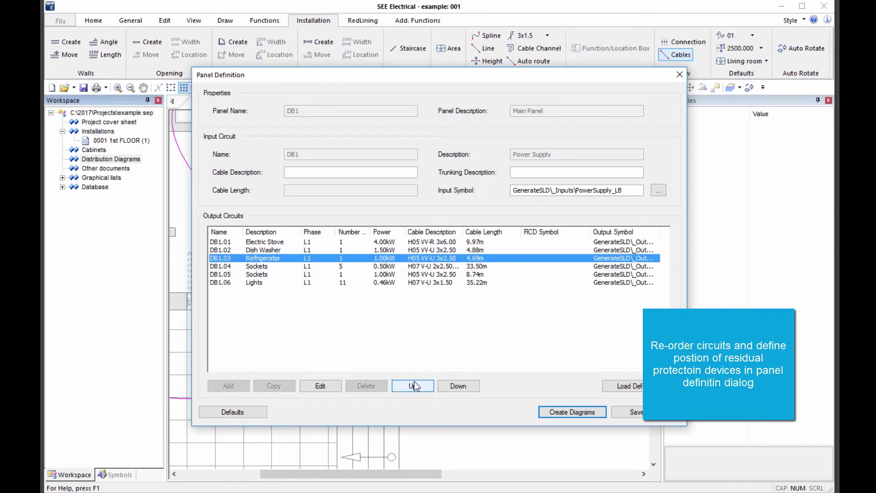
Give the five-socket circuit an RCD 2P protection device from GenerateSLD's Protective, RCD folder
{"action": "double_click", "coordinate": [345, 243]}
{"action": "left_click", "coordinate": [575, 306]}
{"action": "left_click", "coordinate": [410, 142]}
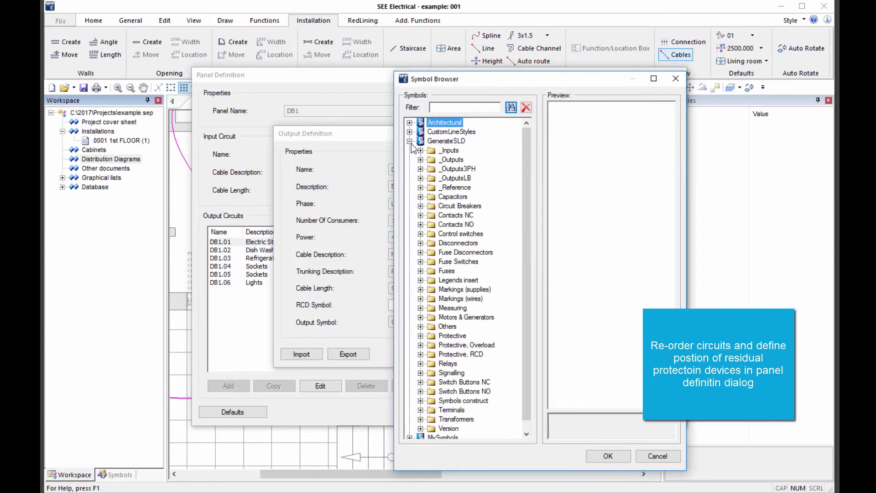
{"action": "left_click", "coordinate": [421, 355]}
{"action": "left_click", "coordinate": [460, 417]}
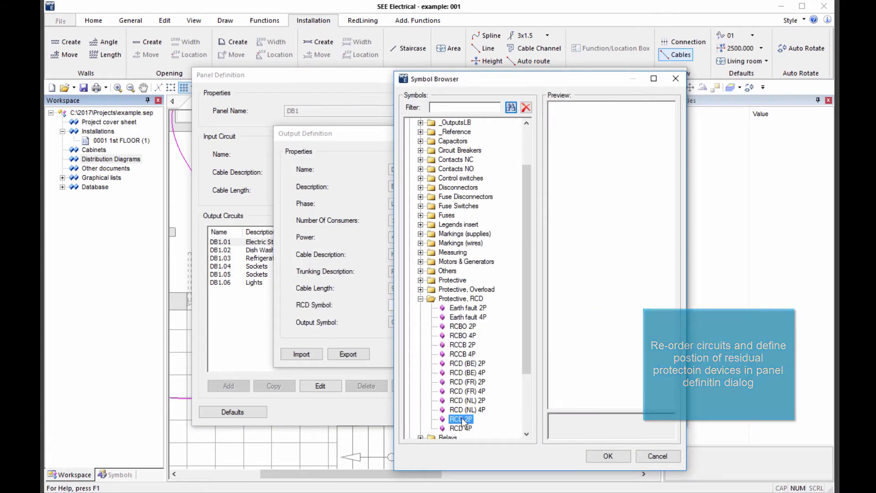
{"action": "left_click", "coordinate": [608, 456]}
{"action": "left_click", "coordinate": [538, 353]}
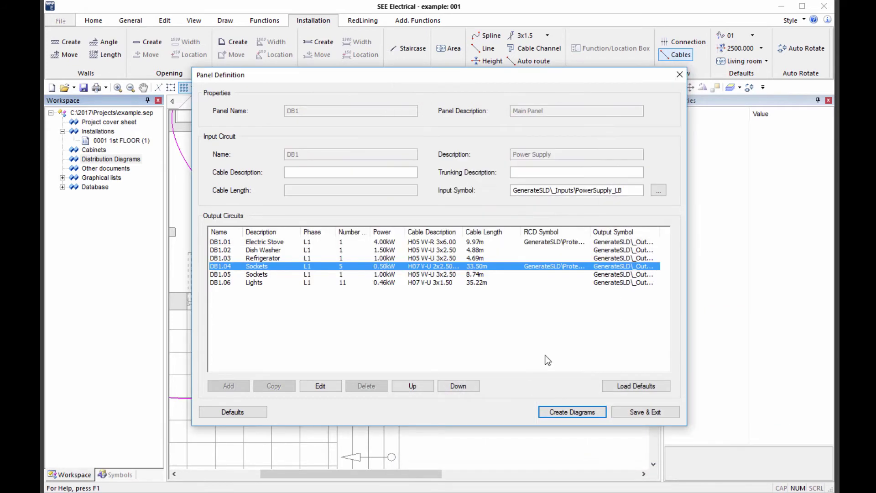
{"action": "left_click", "coordinate": [574, 413]}
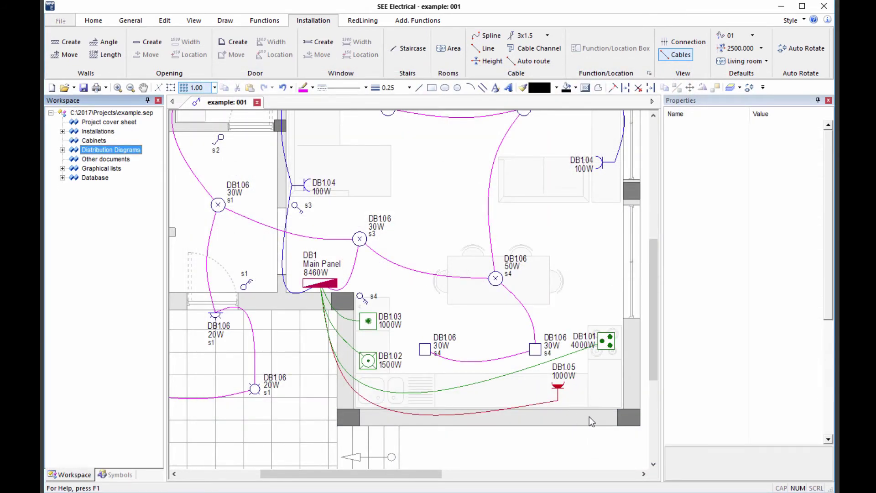
{"action": "left_click", "coordinate": [63, 150]}
{"action": "double_click", "coordinate": [106, 159]}
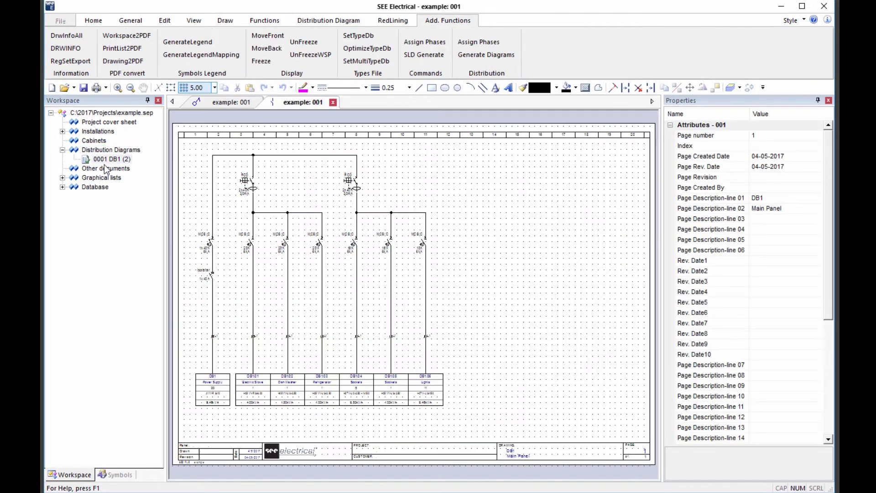
{"action": "scroll", "coordinate": [416, 299], "scroll_direction": "up", "scroll_amount": 1}
{"action": "scroll", "coordinate": [411, 296], "scroll_direction": "up", "scroll_amount": 1}
{"action": "scroll", "coordinate": [418, 318], "scroll_direction": "down", "scroll_amount": 1}
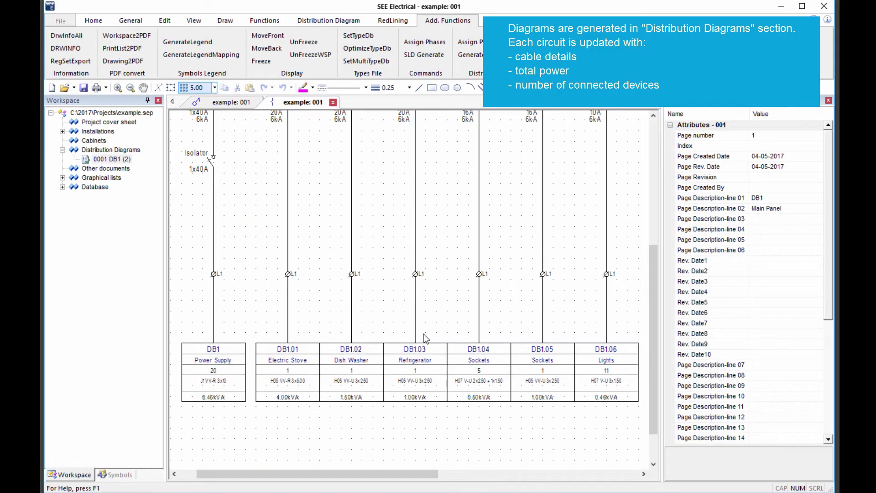
{"action": "left_click", "coordinate": [611, 356]}
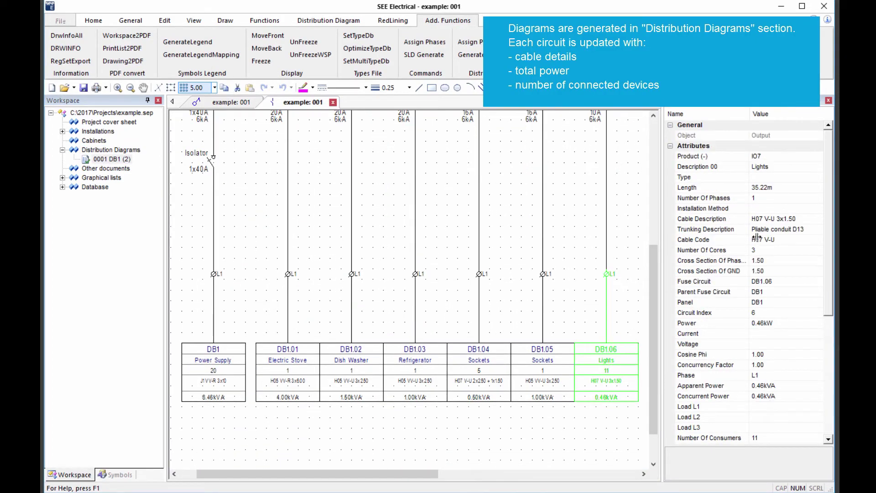
{"action": "left_click", "coordinate": [712, 188]}
{"action": "left_click", "coordinate": [738, 229]}
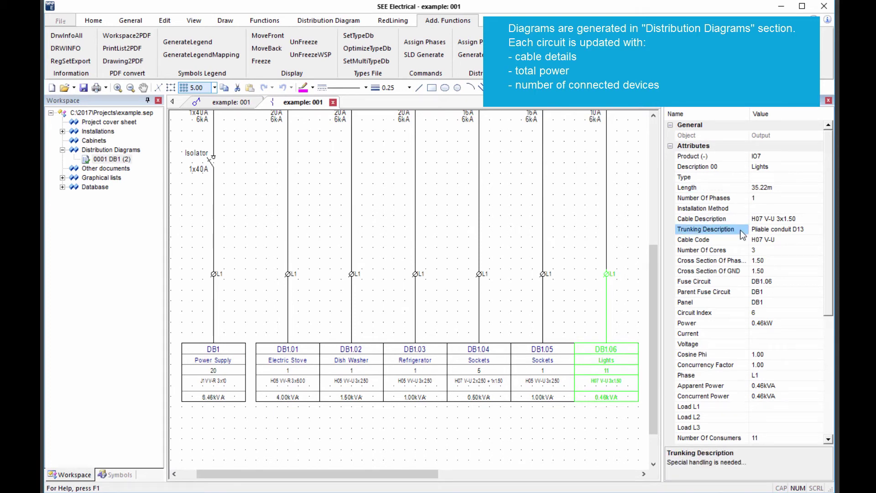
{"action": "left_click", "coordinate": [746, 261]}
{"action": "left_click", "coordinate": [735, 323]}
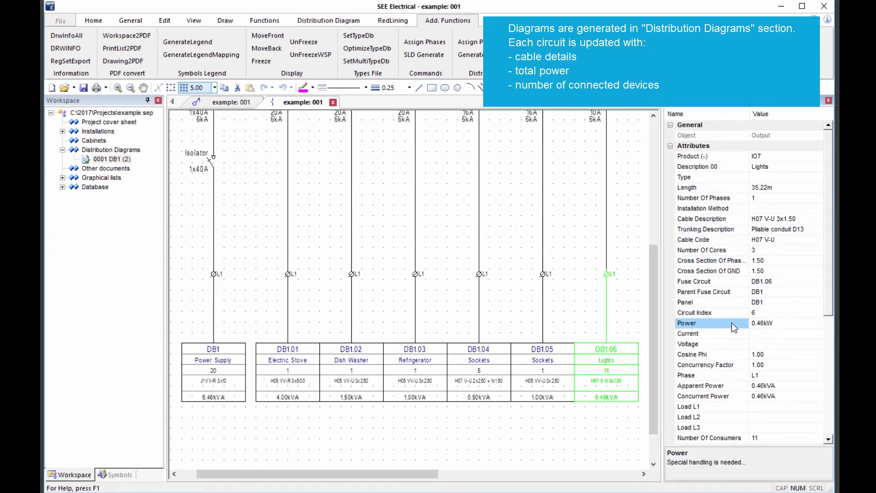
{"action": "scroll", "coordinate": [736, 329], "scroll_direction": "down", "scroll_amount": 4}
{"action": "scroll", "coordinate": [735, 330], "scroll_direction": "down", "scroll_amount": 1}
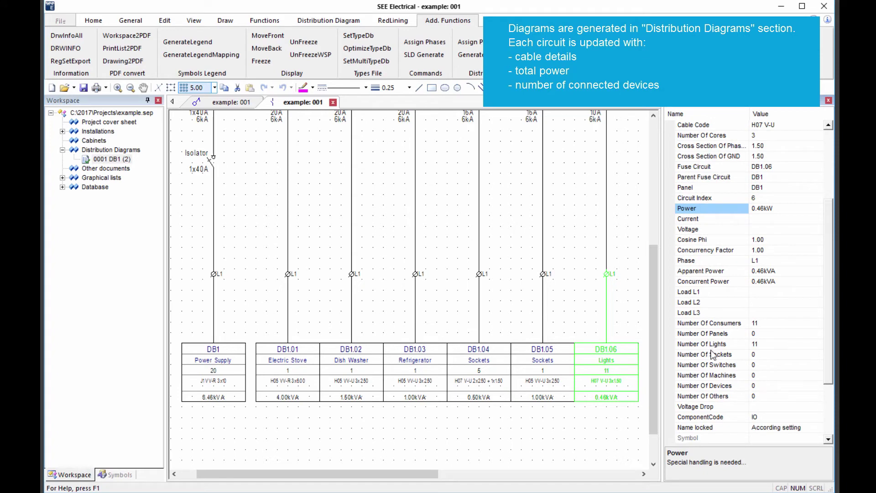
Set the Lights circuit (DB1.06) concurrency factor to 0.7
{"action": "left_click", "coordinate": [776, 242]}
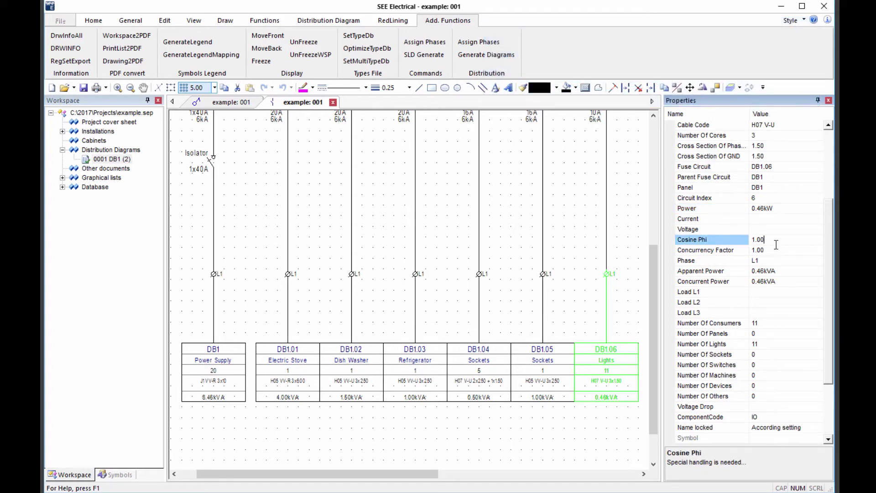
{"action": "left_click", "coordinate": [776, 250]}
{"action": "type", "text": "0.7"}
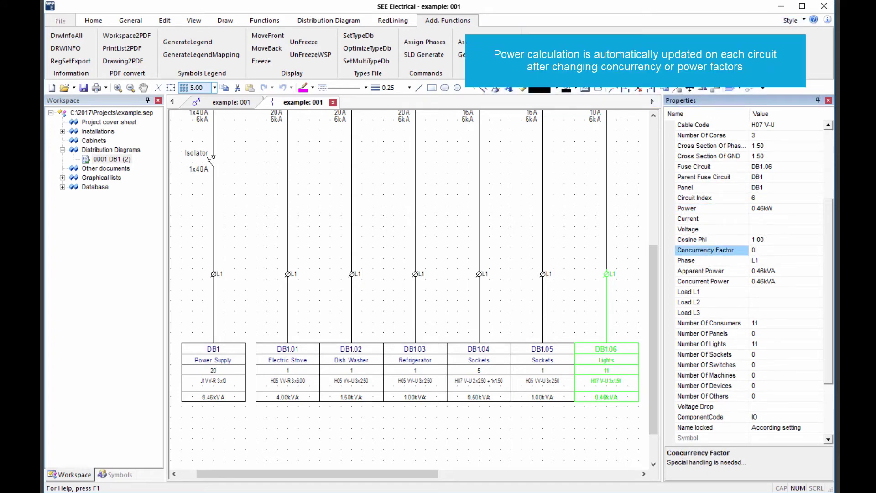
{"action": "left_click", "coordinate": [575, 431]}
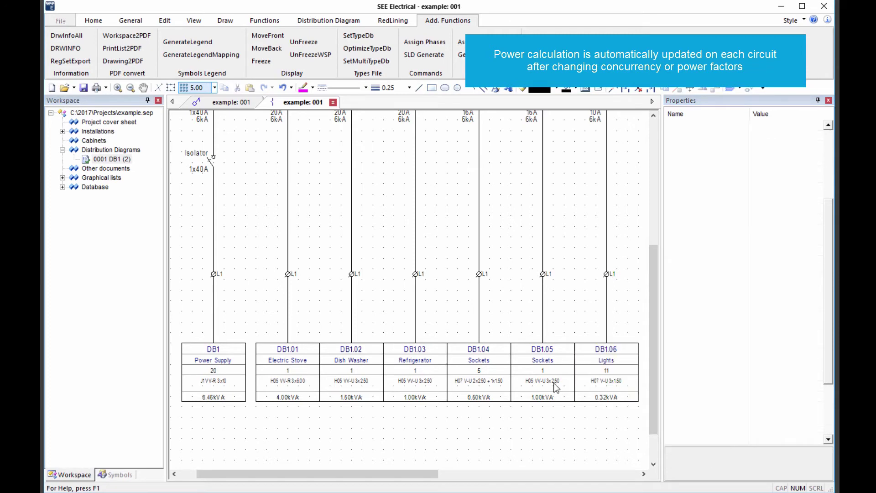
Set the Refrigerator circuit (DB1.03) power factor to 0.9 and check DB1's recalculated totals
{"action": "left_click", "coordinate": [415, 380]}
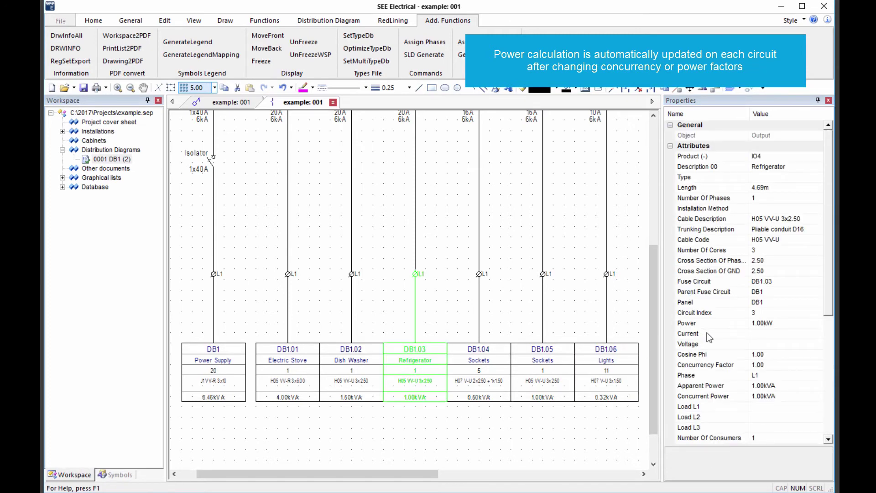
{"action": "left_click", "coordinate": [742, 356]}
{"action": "type", "text": "0.9"}
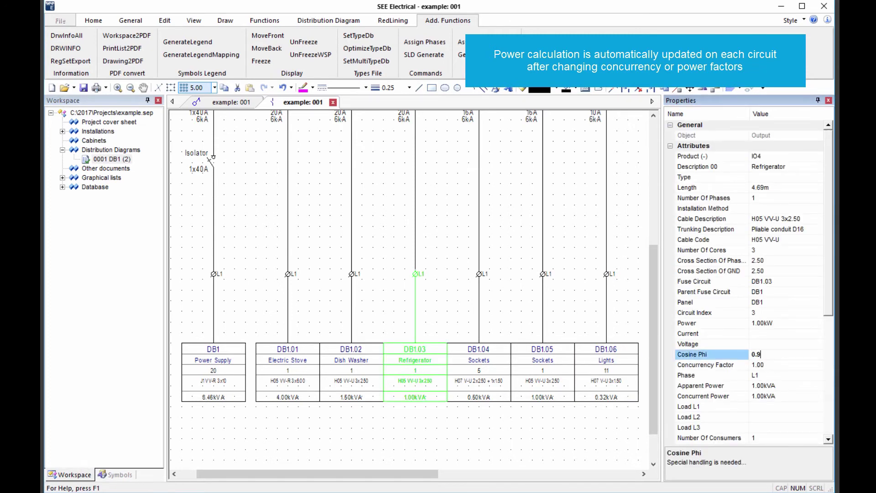
{"action": "key", "text": "Return"}
{"action": "left_click", "coordinate": [522, 442]}
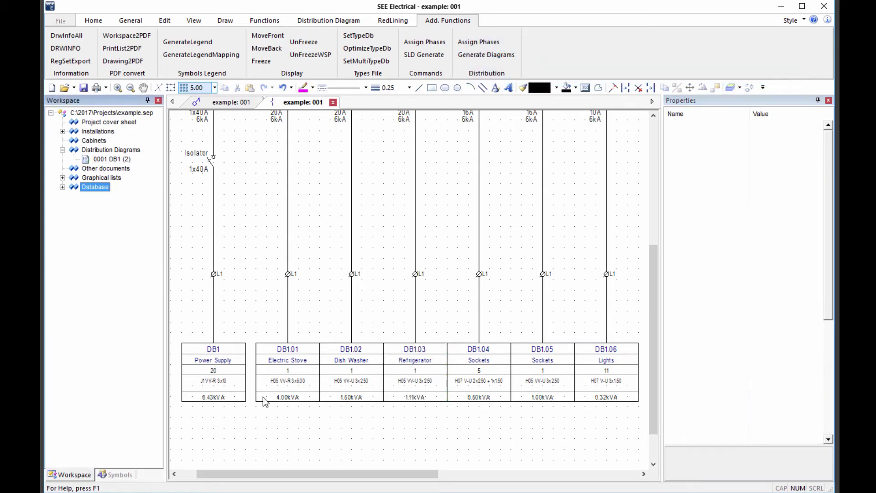
{"action": "left_click", "coordinate": [213, 369]}
{"action": "scroll", "coordinate": [753, 355], "scroll_direction": "down", "scroll_amount": 5}
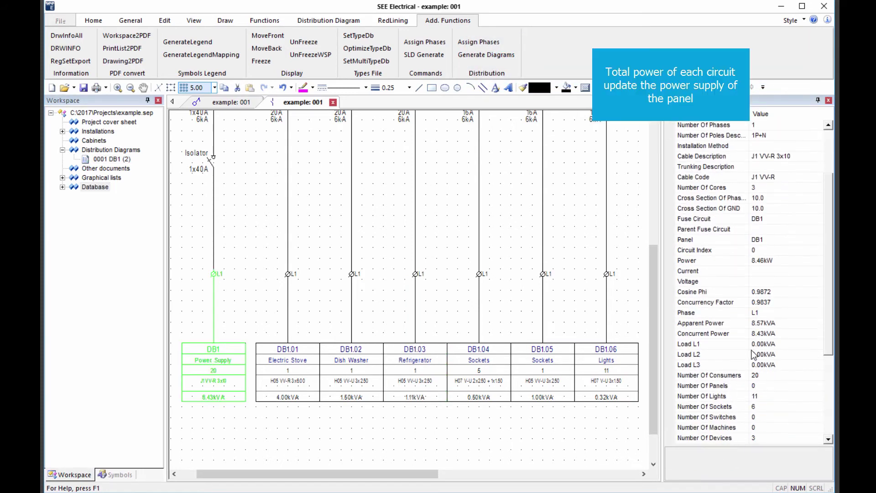
{"action": "scroll", "coordinate": [753, 354], "scroll_direction": "down", "scroll_amount": 2}
{"action": "scroll", "coordinate": [754, 354], "scroll_direction": "down", "scroll_amount": 2}
{"action": "scroll", "coordinate": [753, 355], "scroll_direction": "up", "scroll_amount": 3}
{"action": "scroll", "coordinate": [753, 355], "scroll_direction": "up", "scroll_amount": 2}
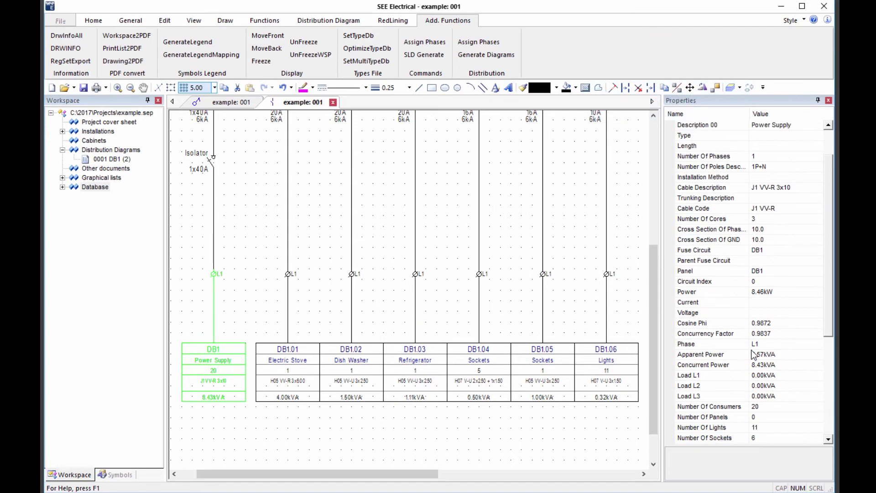
{"action": "left_click", "coordinate": [417, 455]}
Close the current diagram and start a new distribution diagram for panel DB1
{"action": "key", "text": "ctrl+F4"}
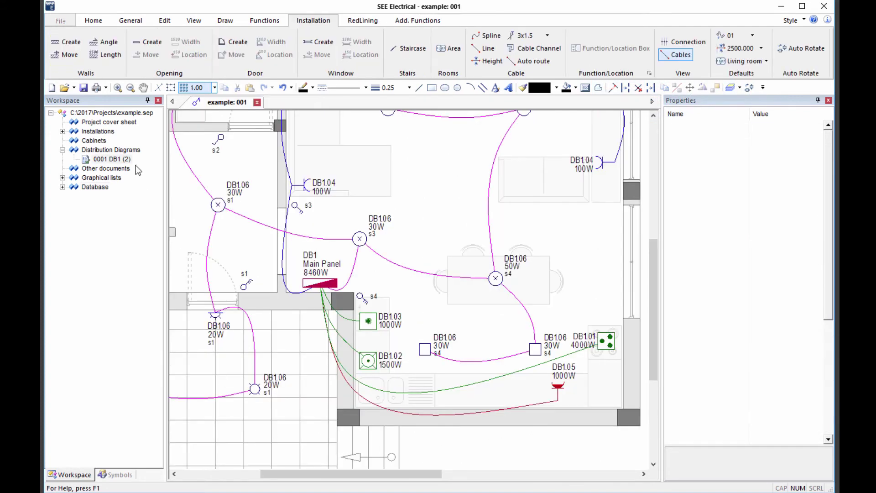
{"action": "right_click", "coordinate": [122, 149]}
{"action": "left_click", "coordinate": [151, 228]}
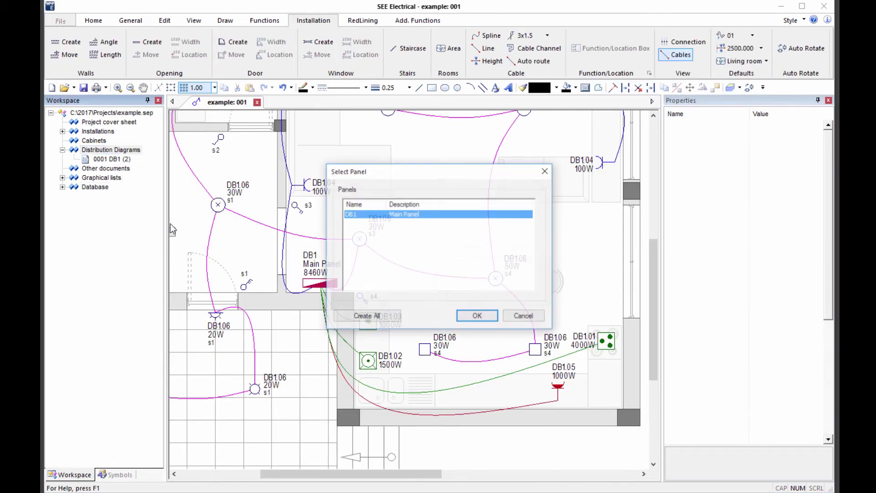
{"action": "left_click", "coordinate": [478, 316]}
Use PowerSupply_LB (3PH) as DB1's input supply and generate the diagram
{"action": "left_click", "coordinate": [659, 192]}
{"action": "left_click", "coordinate": [490, 198]}
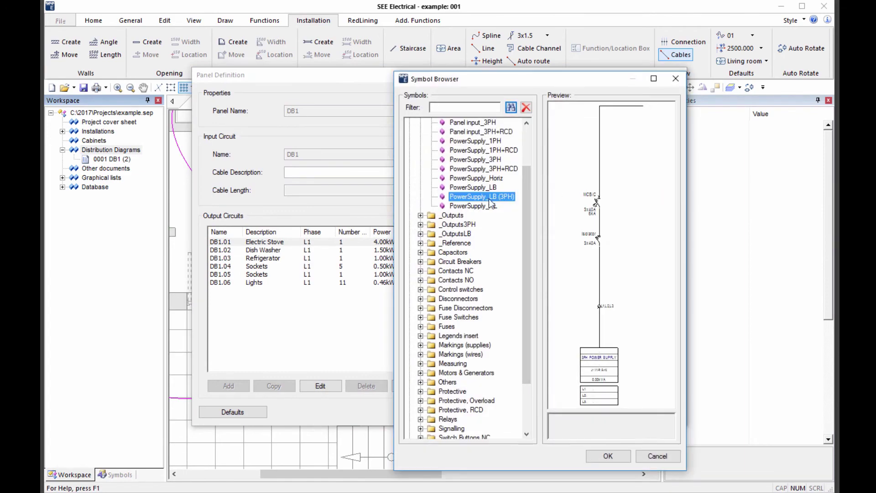
{"action": "left_click", "coordinate": [609, 455]}
{"action": "left_click", "coordinate": [573, 413]}
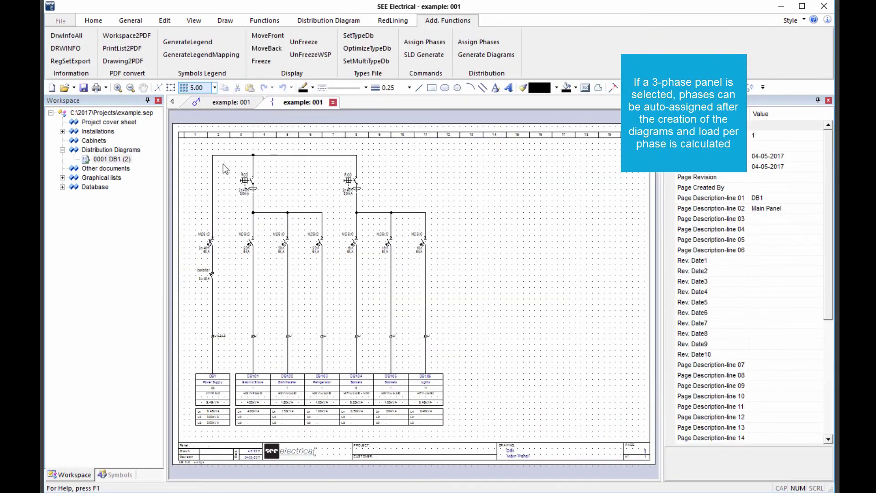
{"action": "scroll", "coordinate": [417, 295], "scroll_direction": "up", "scroll_amount": 2}
{"action": "scroll", "coordinate": [456, 237], "scroll_direction": "up", "scroll_amount": 2}
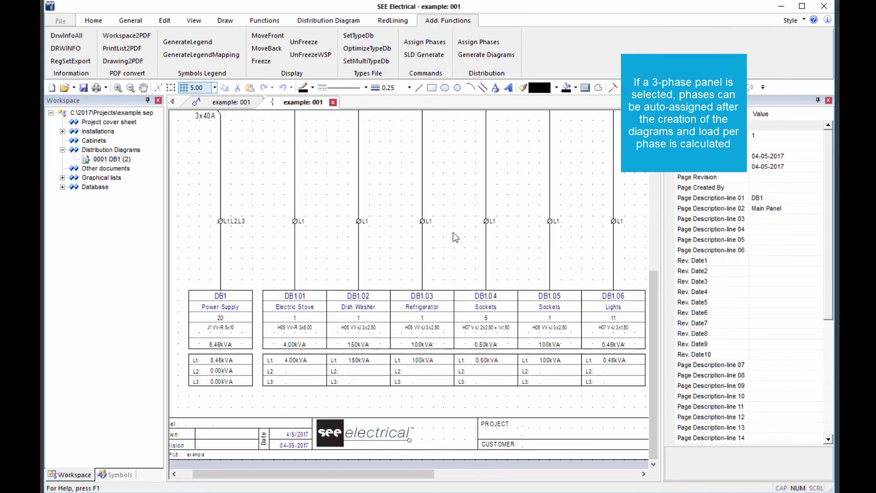
Auto-assign phases, giving L1 4.50kVA, L2 2.50kVA and L3 1.46kVA
{"action": "left_click", "coordinate": [478, 44]}
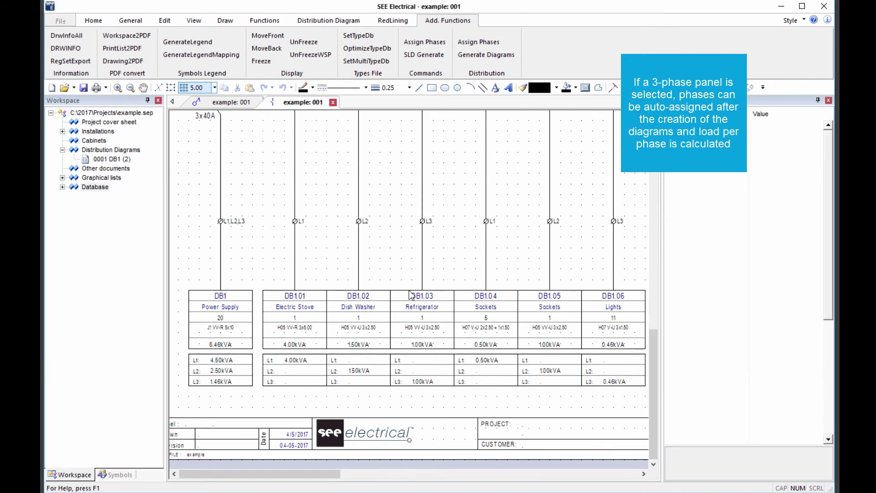
{"action": "scroll", "coordinate": [328, 388], "scroll_direction": "up", "scroll_amount": 2}
{"action": "left_click", "coordinate": [399, 303]}
{"action": "scroll", "coordinate": [404, 272], "scroll_direction": "down", "scroll_amount": 2}
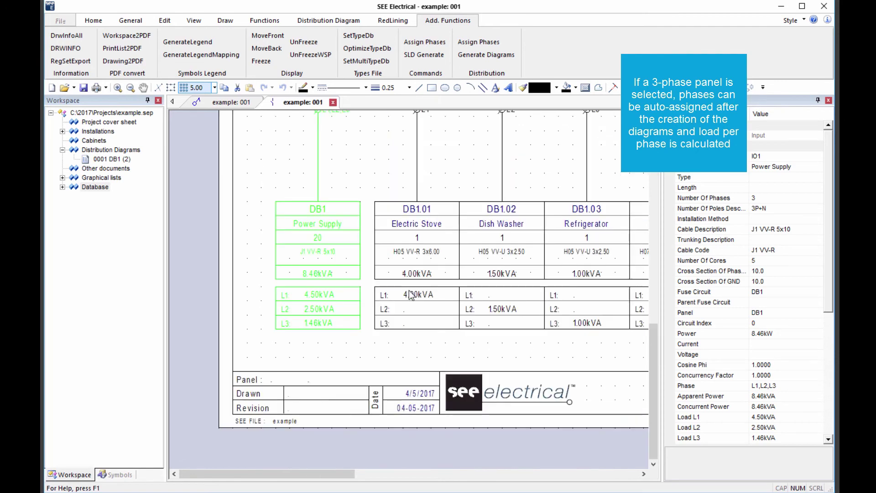
{"action": "scroll", "coordinate": [424, 277], "scroll_direction": "down", "scroll_amount": 2}
{"action": "scroll", "coordinate": [452, 284], "scroll_direction": "down", "scroll_amount": 2}
{"action": "left_click", "coordinate": [490, 293]}
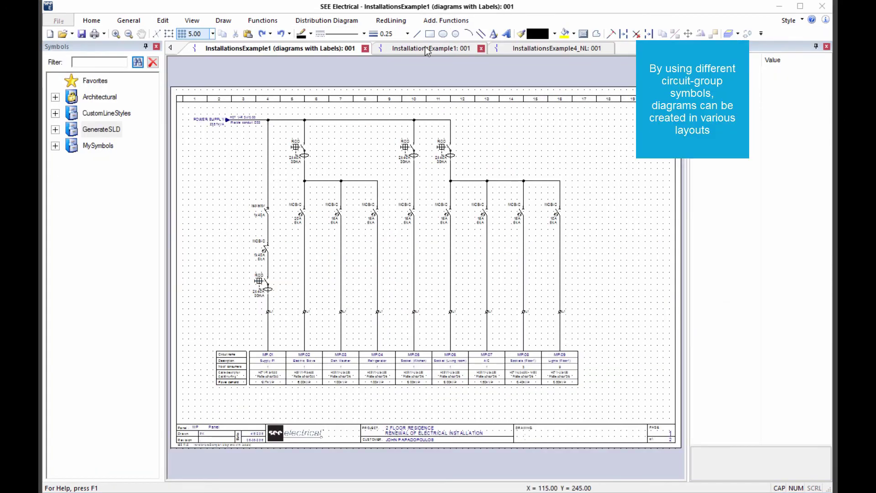
{"action": "left_click", "coordinate": [426, 46]}
{"action": "scroll", "coordinate": [295, 218], "scroll_direction": "up", "scroll_amount": 2}
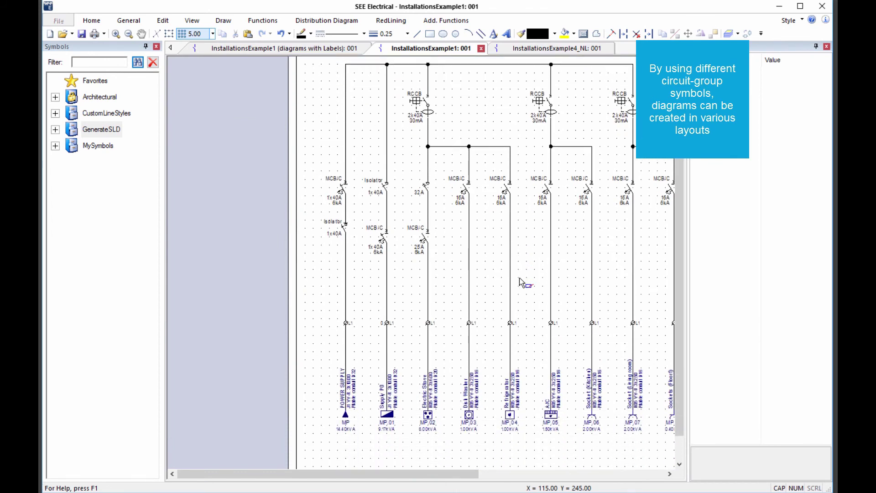
{"action": "scroll", "coordinate": [521, 281], "scroll_direction": "up", "scroll_amount": 2}
{"action": "scroll", "coordinate": [422, 264], "scroll_direction": "down", "scroll_amount": 3}
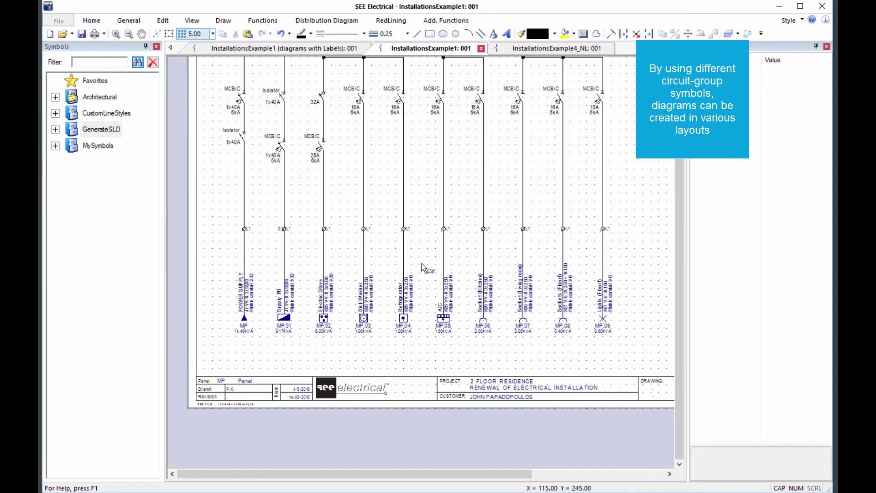
{"action": "left_click", "coordinate": [566, 49]}
{"action": "scroll", "coordinate": [350, 221], "scroll_direction": "up", "scroll_amount": 2}
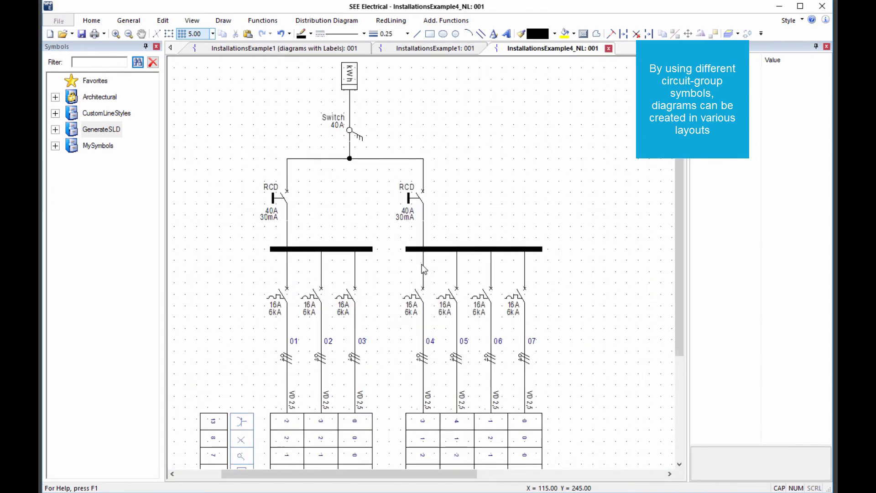
{"action": "scroll", "coordinate": [419, 268], "scroll_direction": "down", "scroll_amount": 5}
{"action": "scroll", "coordinate": [423, 308], "scroll_direction": "down", "scroll_amount": 2}
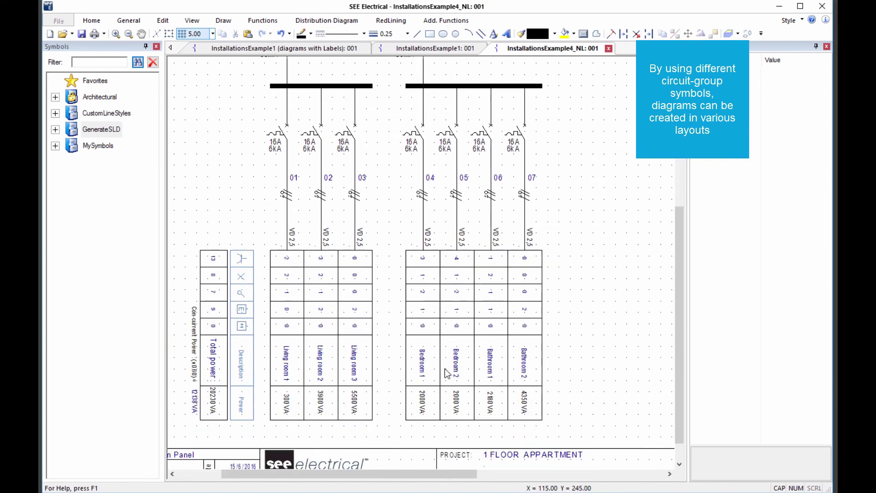
{"action": "scroll", "coordinate": [445, 372], "scroll_direction": "down", "scroll_amount": 3}
{"action": "left_click", "coordinate": [295, 48]}
{"action": "scroll", "coordinate": [426, 273], "scroll_direction": "up", "scroll_amount": 3}
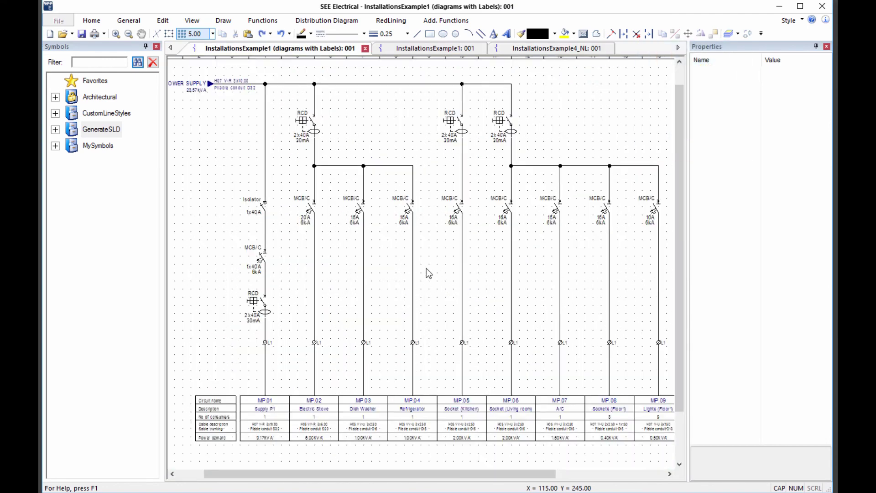
Set the Refrigerator and kitchen socket breakers' rated current to 20A
{"action": "left_click", "coordinate": [405, 218]}
{"action": "left_click", "coordinate": [455, 227], "text": "ctrl"}
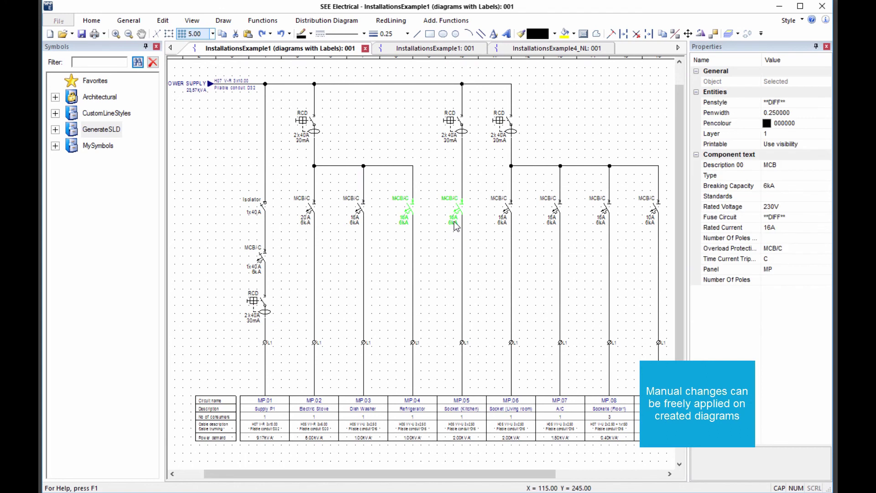
{"action": "left_click", "coordinate": [777, 227]}
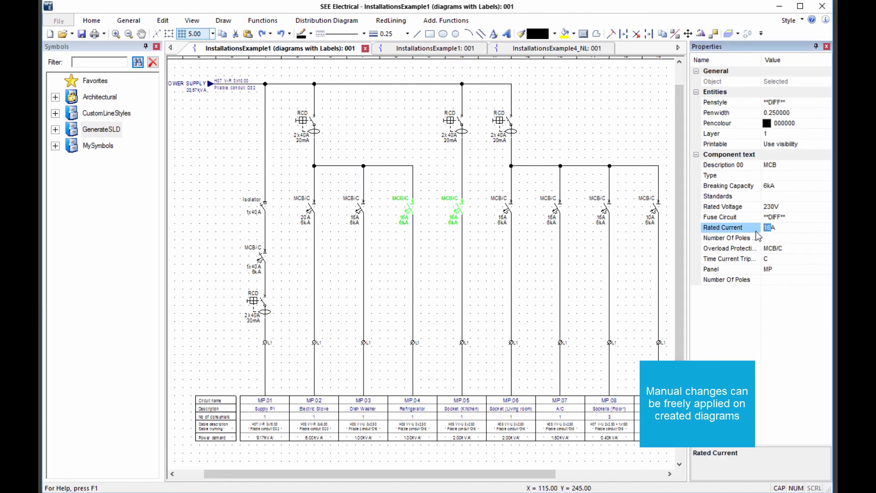
{"action": "type", "text": "20A"}
{"action": "key", "text": "Return"}
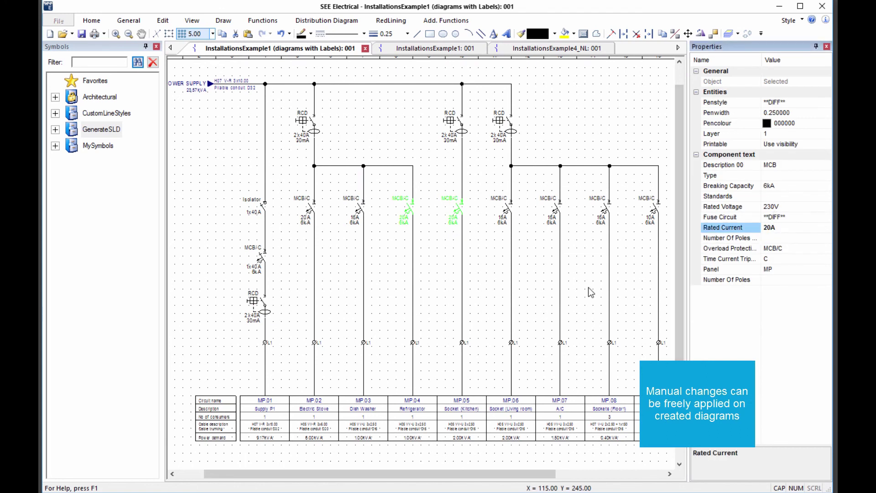
{"action": "left_click", "coordinate": [590, 292]}
Add a Signalling lamp on the supply wire and move the last four circuits right
{"action": "left_click", "coordinate": [56, 129]}
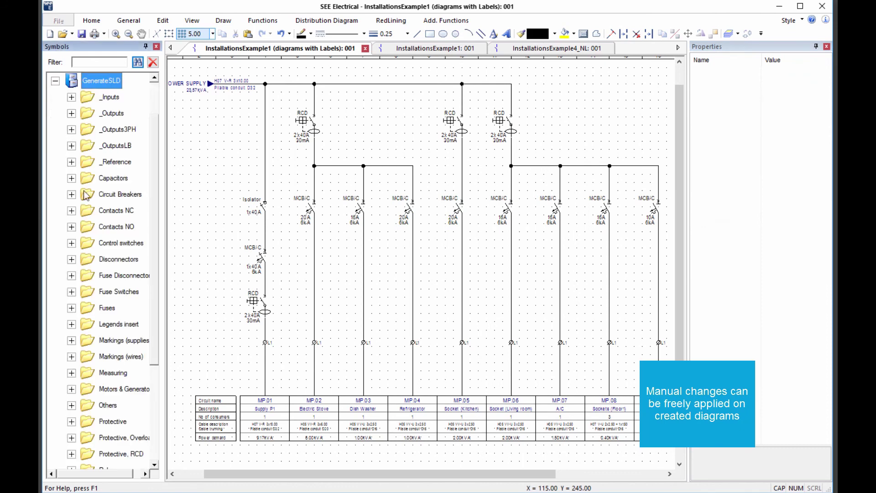
{"action": "scroll", "coordinate": [87, 195], "scroll_direction": "down", "scroll_amount": 2}
{"action": "scroll", "coordinate": [110, 309], "scroll_direction": "down", "scroll_amount": 1}
{"action": "left_click", "coordinate": [71, 380]}
{"action": "left_click", "coordinate": [113, 340]}
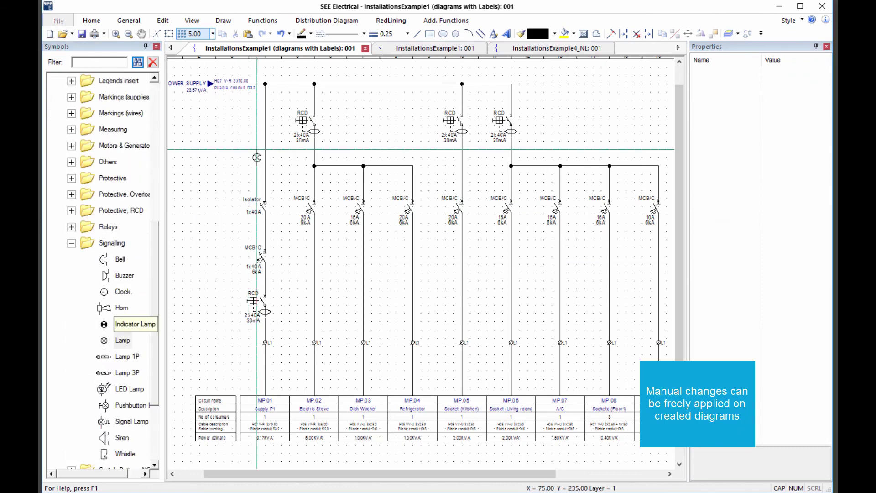
{"action": "left_click", "coordinate": [265, 141]}
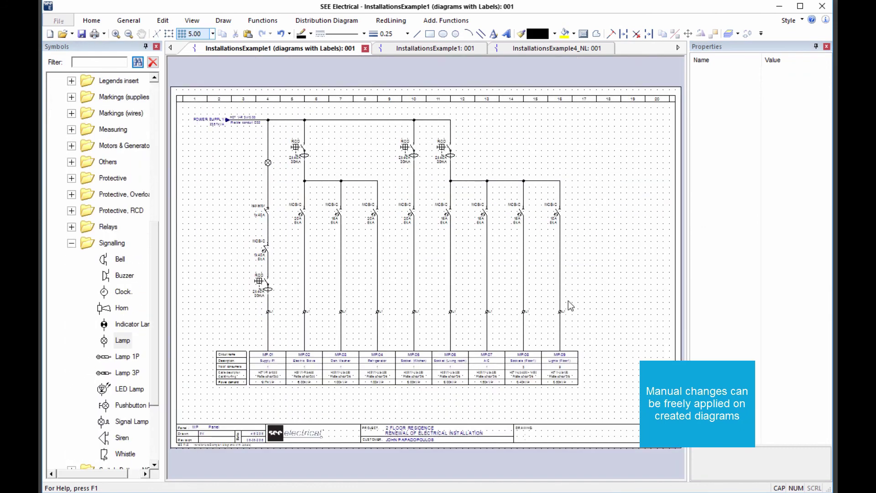
{"action": "mouse_move", "coordinate": [606, 133]}
{"action": "left_mouse_down"}
{"action": "mouse_move", "coordinate": [450, 389]}
{"action": "mouse_move", "coordinate": [473, 383]}
{"action": "left_mouse_up"}
{"action": "left_click", "coordinate": [465, 415]}
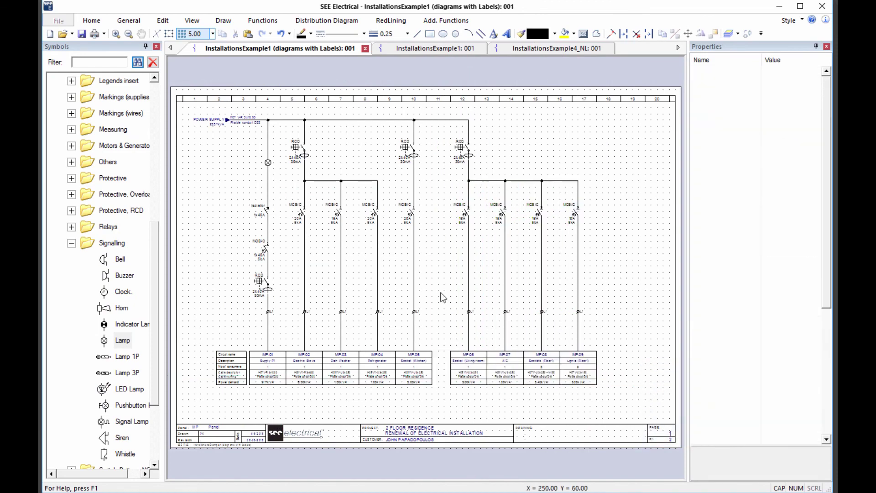